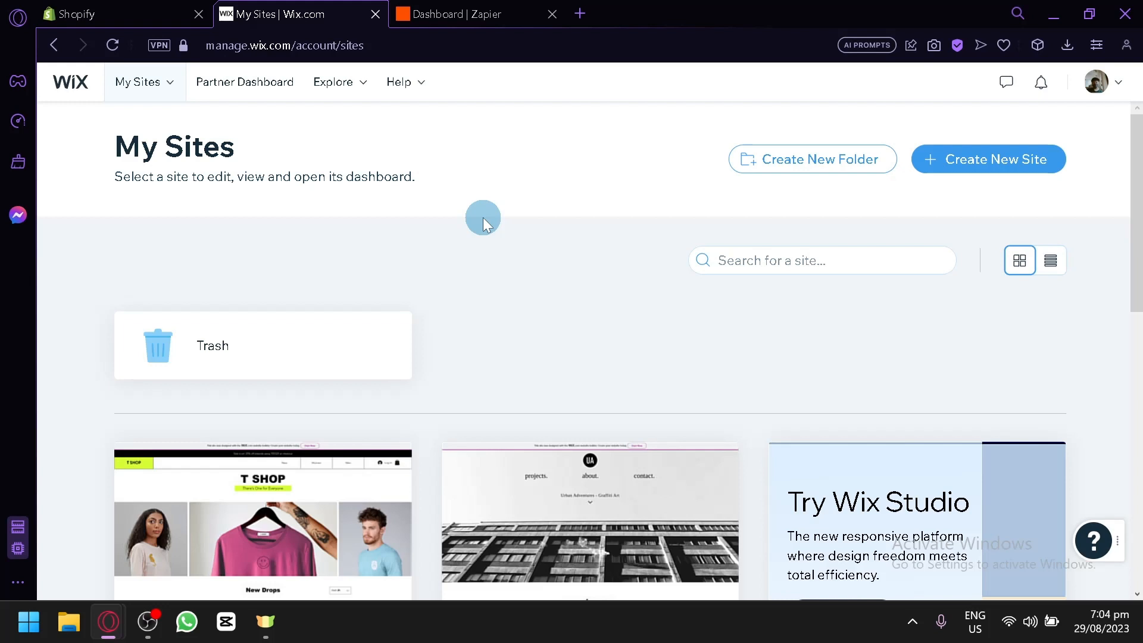
# Glance at the Shopify store admin, then begin creating a new Wix site in a new tab.
pyautogui.click(179, 13)
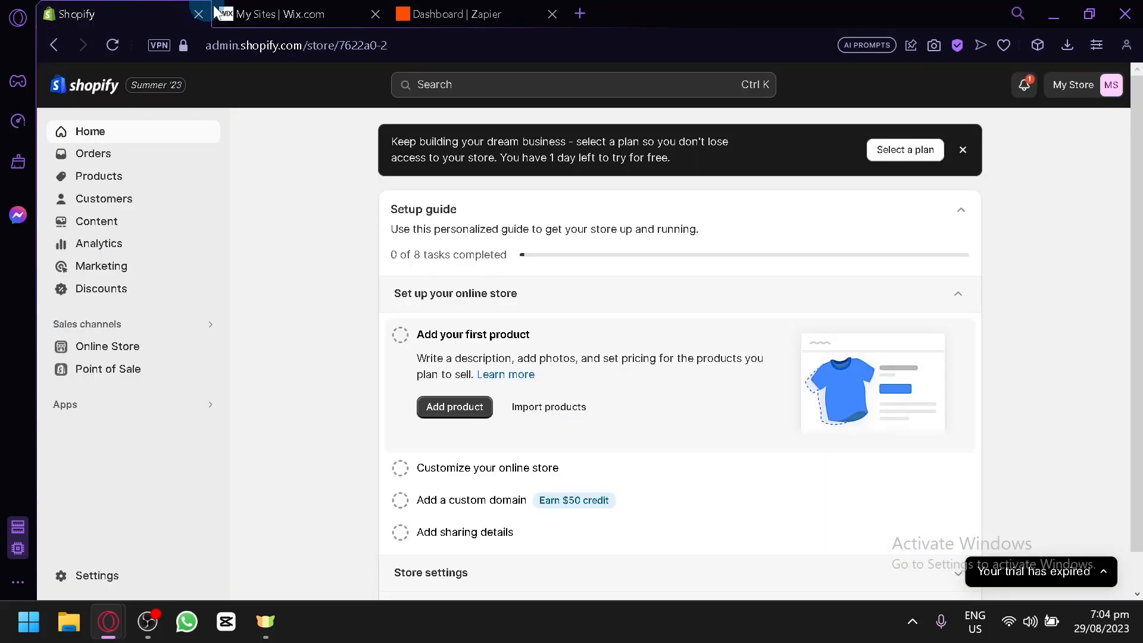
pyautogui.click(321, 13)
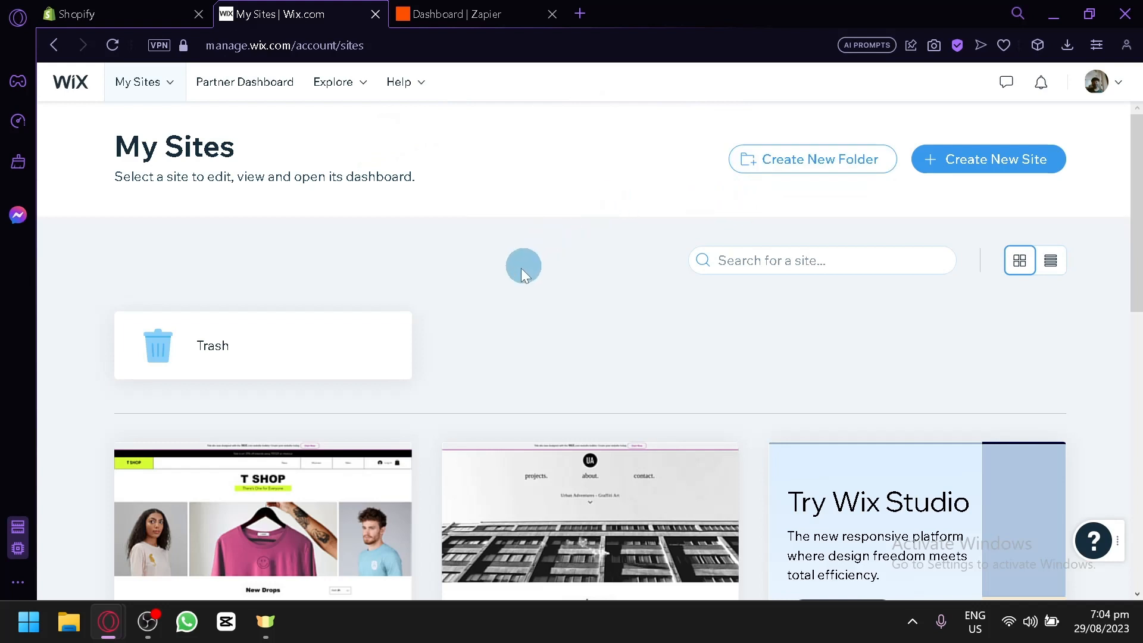
pyautogui.click(167, 14)
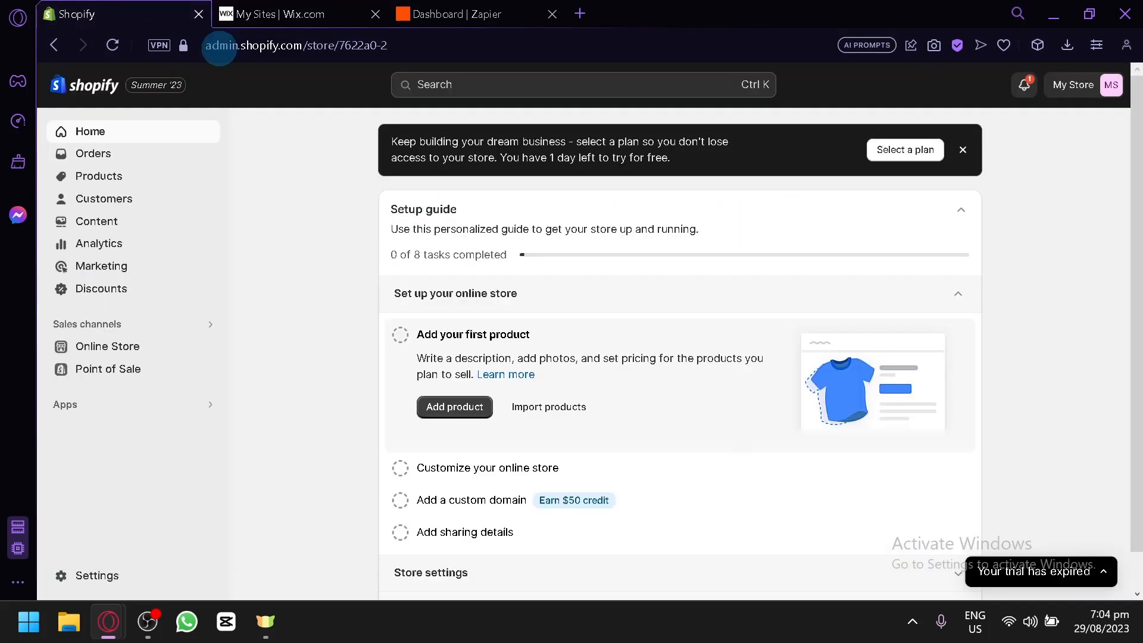
pyautogui.click(331, 10)
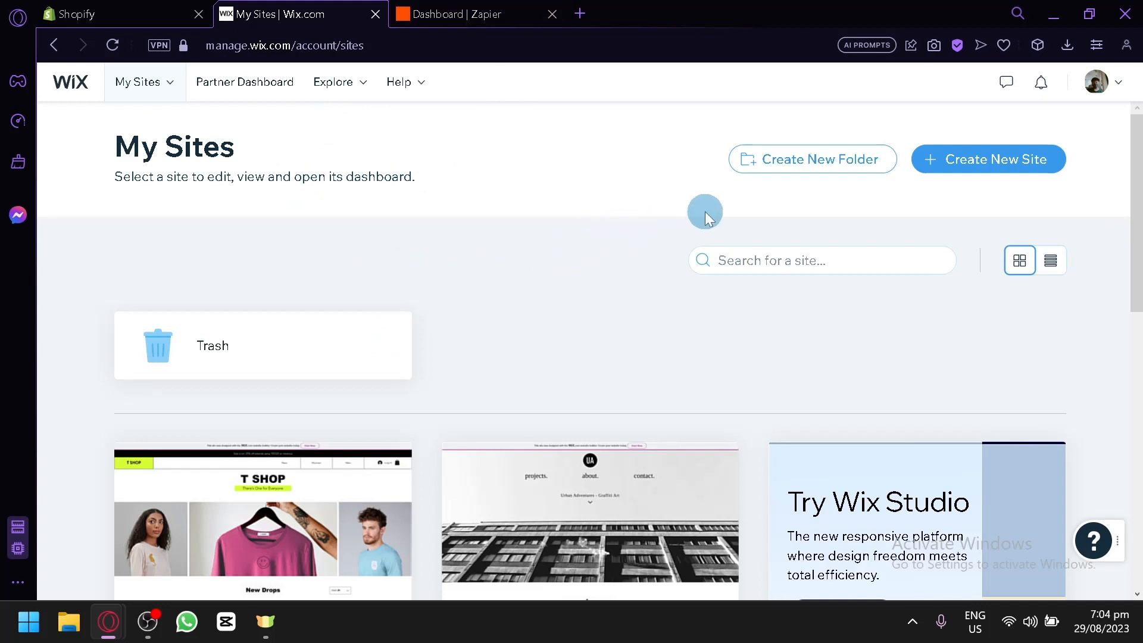
pyautogui.click(1000, 176)
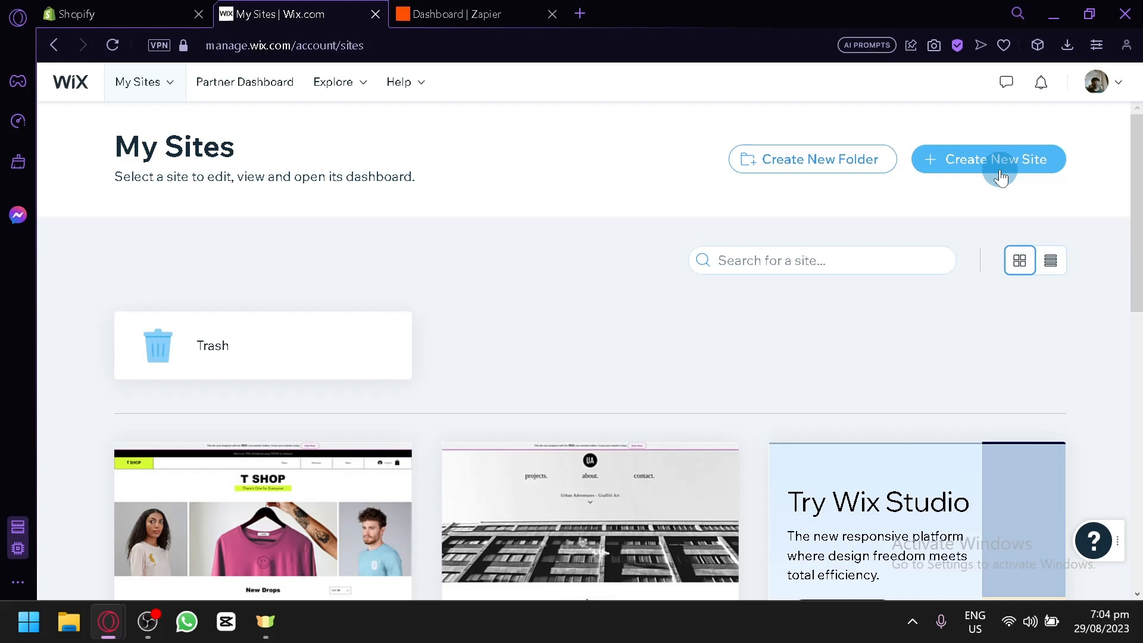
pyautogui.click(1001, 176)
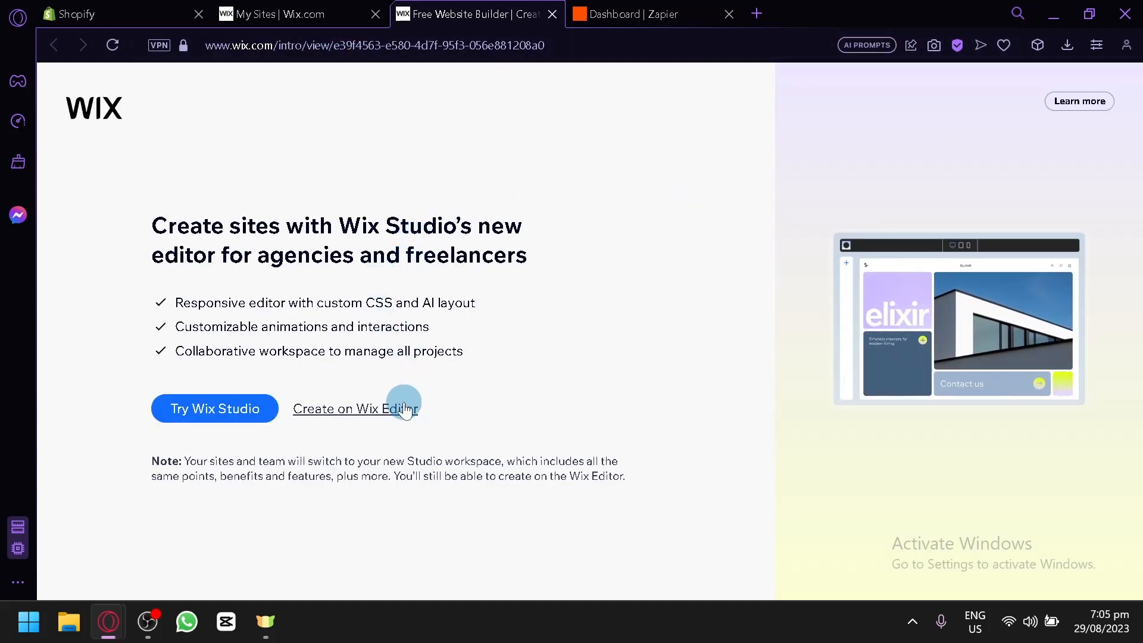
# Pick Wix Editor, then close the abandoned site-creation tab and return to My Sites.
pyautogui.click(345, 409)
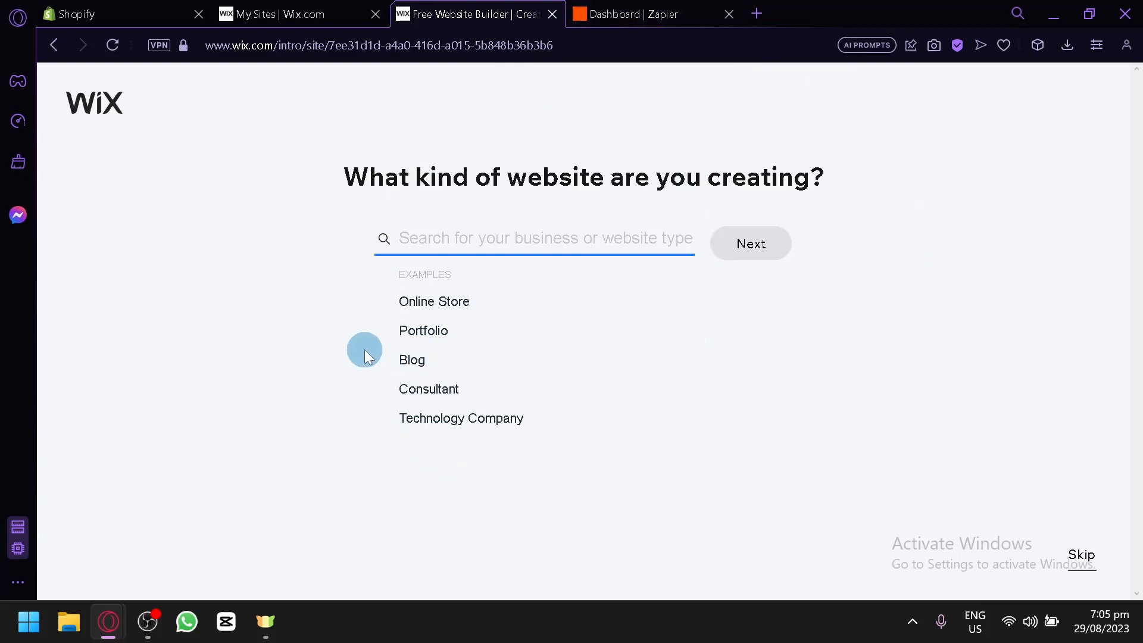
pyautogui.click(286, 11)
pyautogui.click(558, 13)
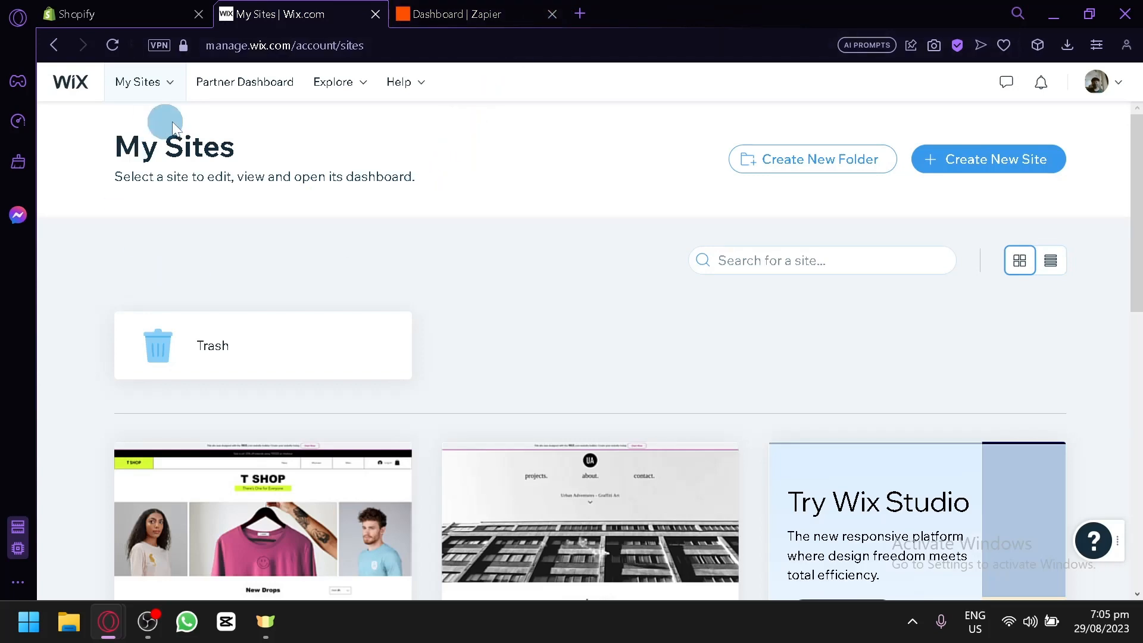
# Open the Productname site's dashboard from the recently opened sites list.
pyautogui.scroll(-4, 421, 270)
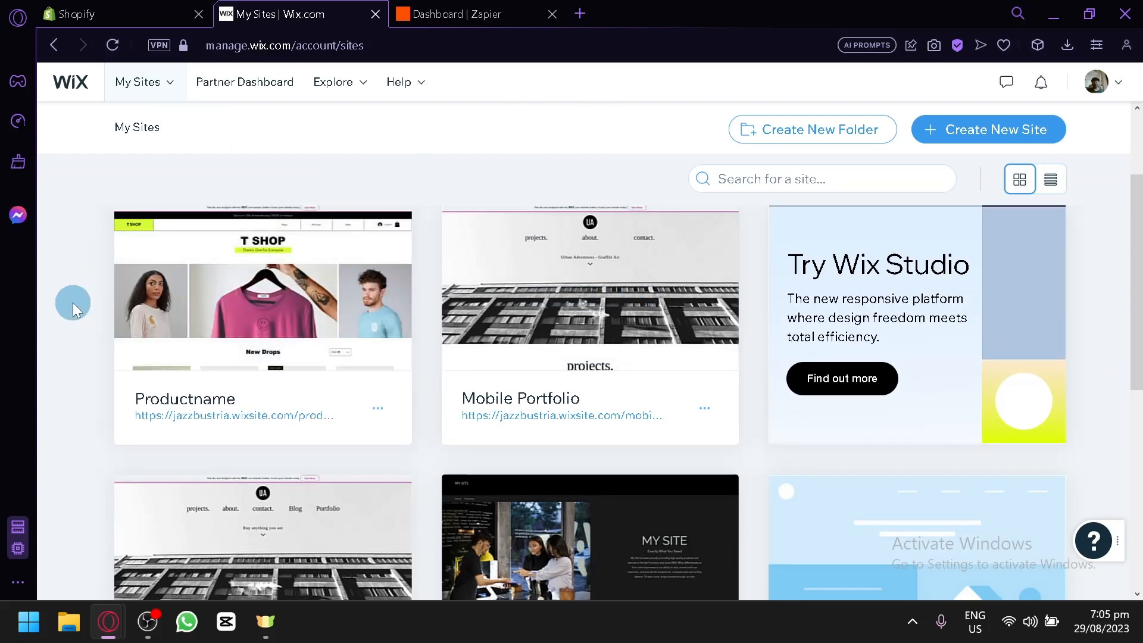
pyautogui.scroll(4, 91, 231)
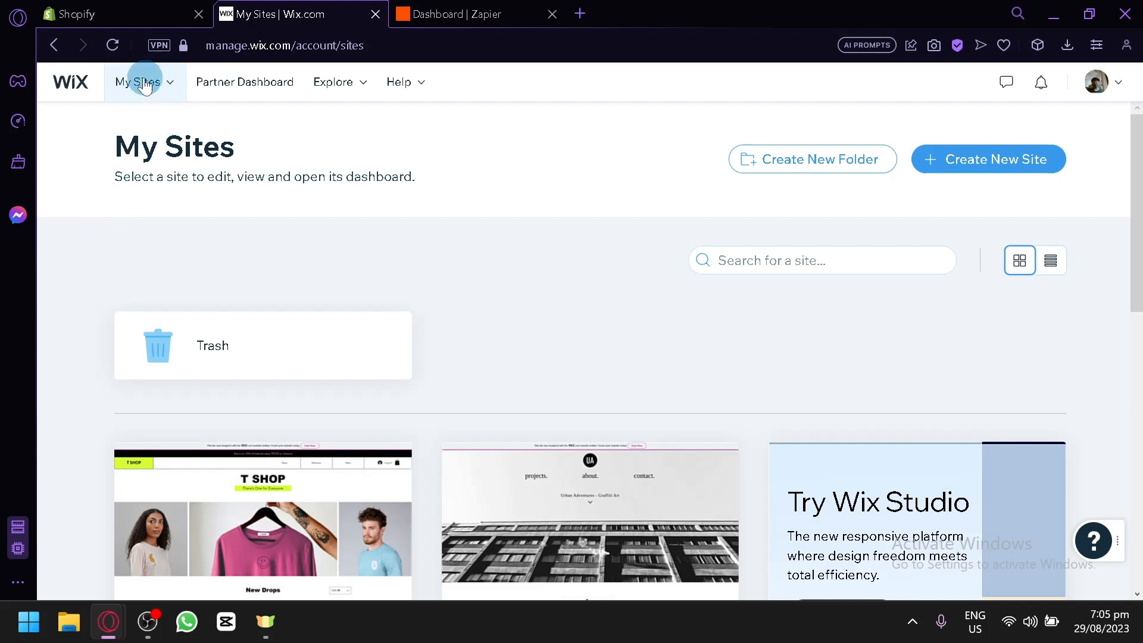
pyautogui.click(170, 87)
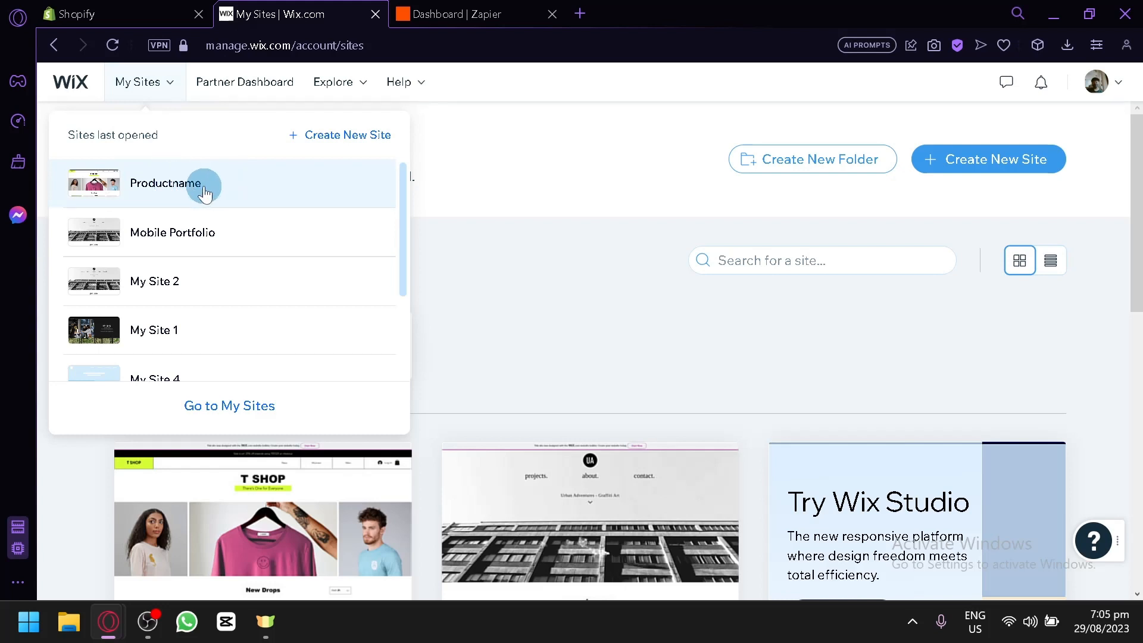
pyautogui.click(169, 188)
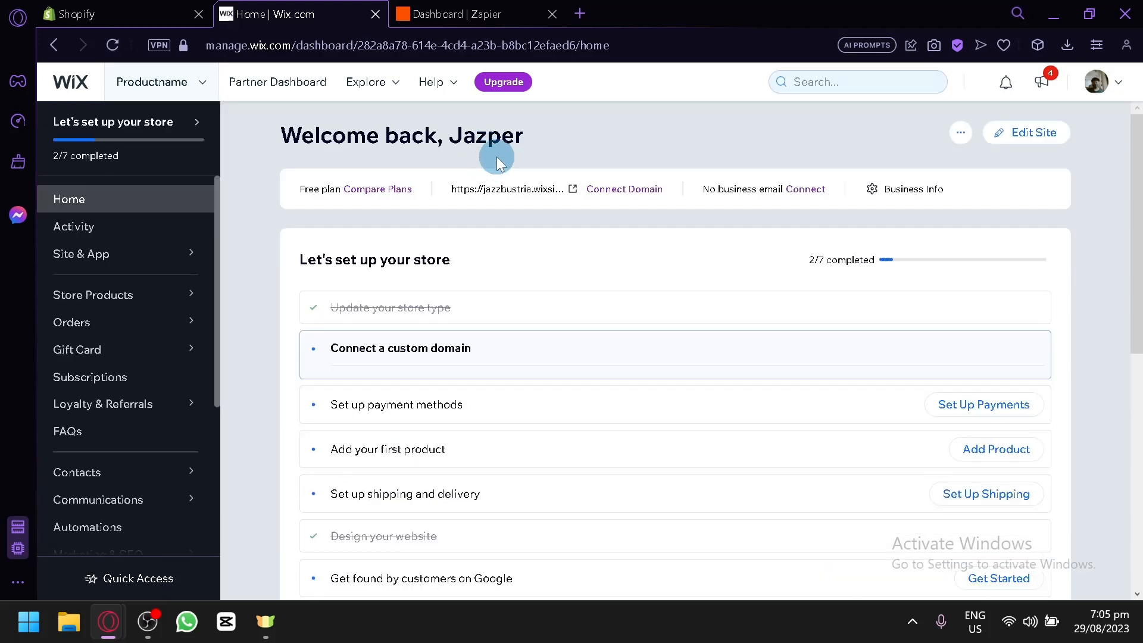
# Open the Automations page from the Productname dashboard sidebar.
pyautogui.scroll(-5, 552, 249)
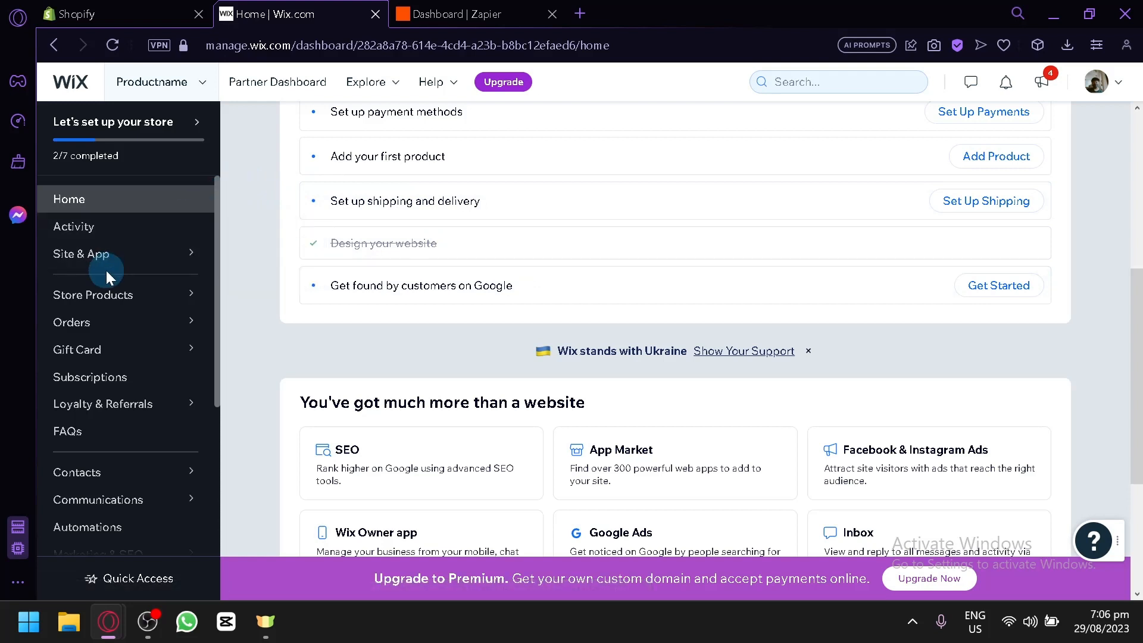
pyautogui.scroll(5, 106, 270)
pyautogui.hscroll(-3, 106, 271)
pyautogui.scroll(-5, 106, 270)
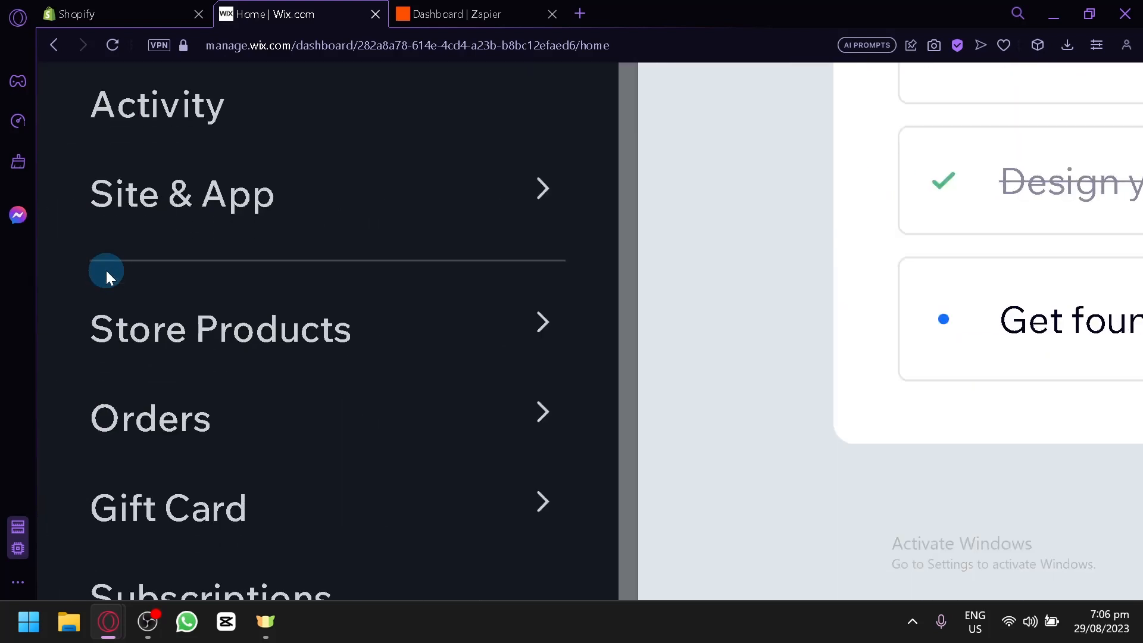
pyautogui.scroll(-6, 106, 270)
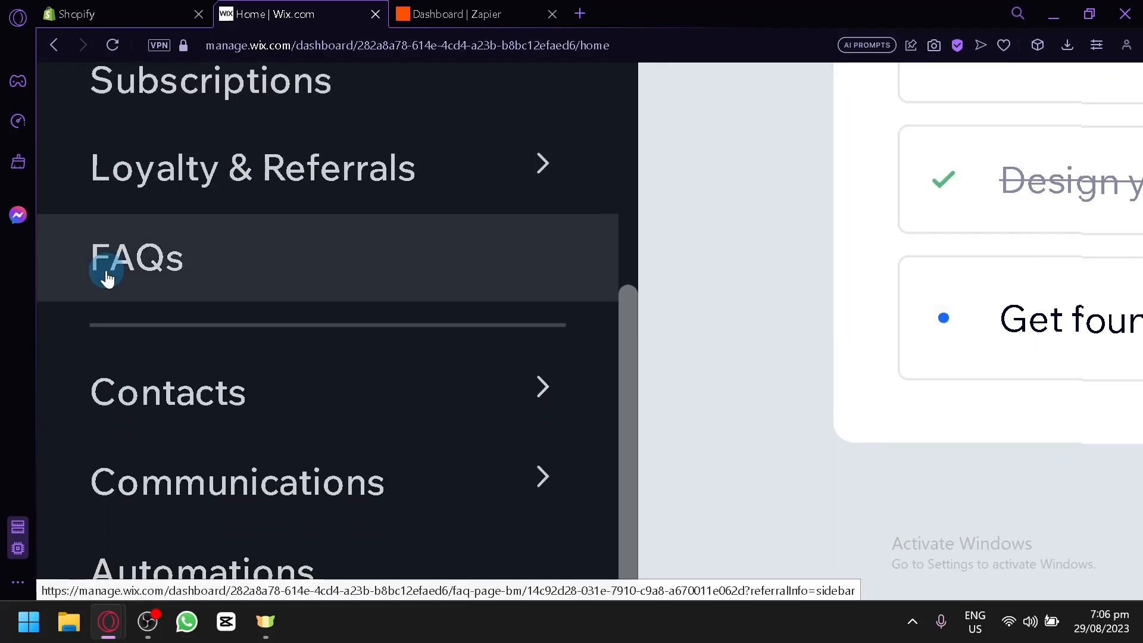
pyautogui.scroll(-1, 106, 275)
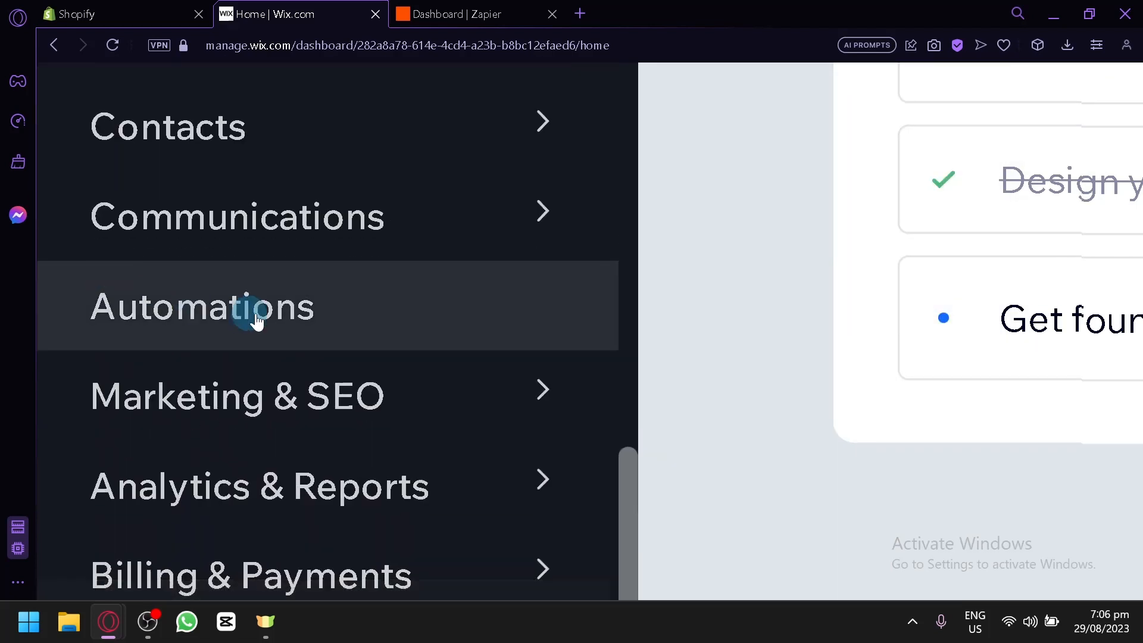
pyautogui.click(286, 313)
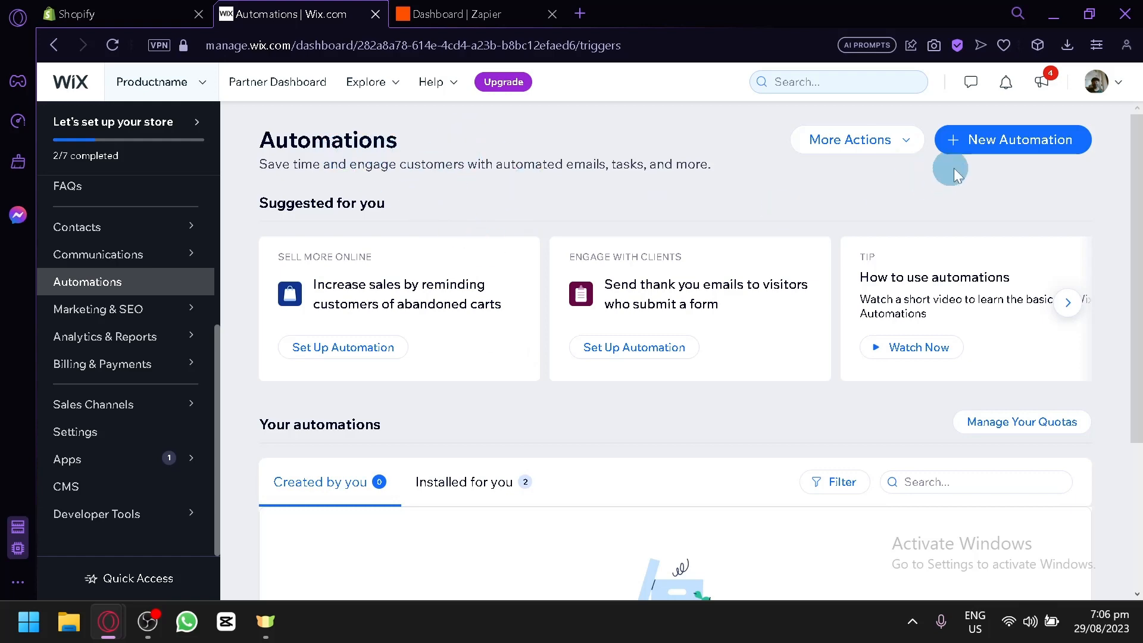
pyautogui.scroll(5, 999, 156)
pyautogui.hscroll(4, 998, 156)
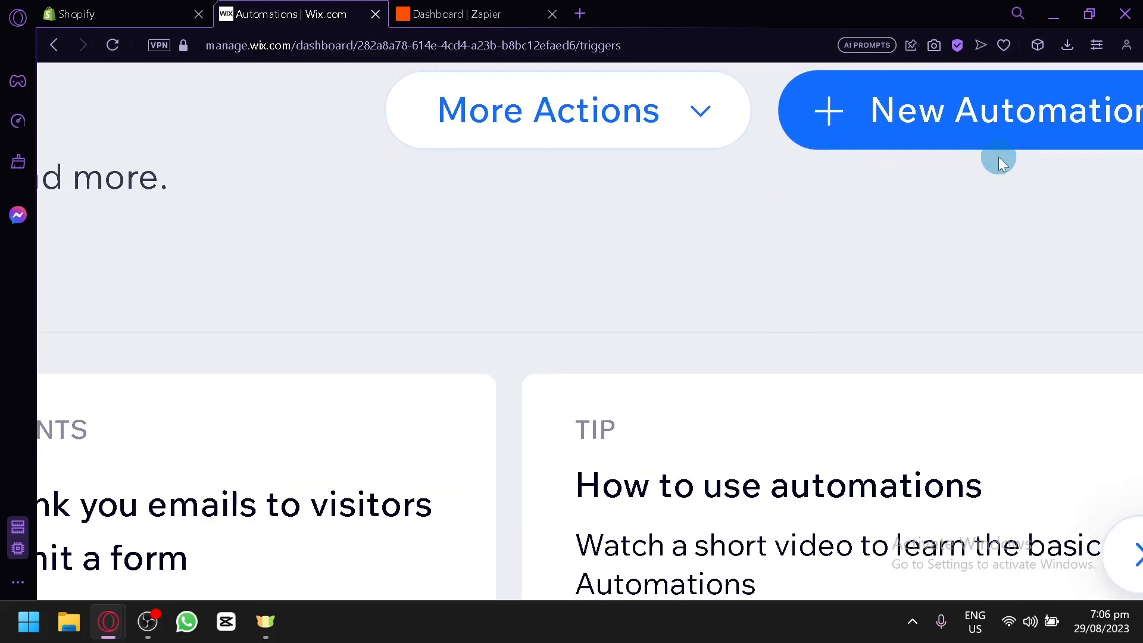
# Start a new automation and show the Sell more online templates.
pyautogui.click(896, 123)
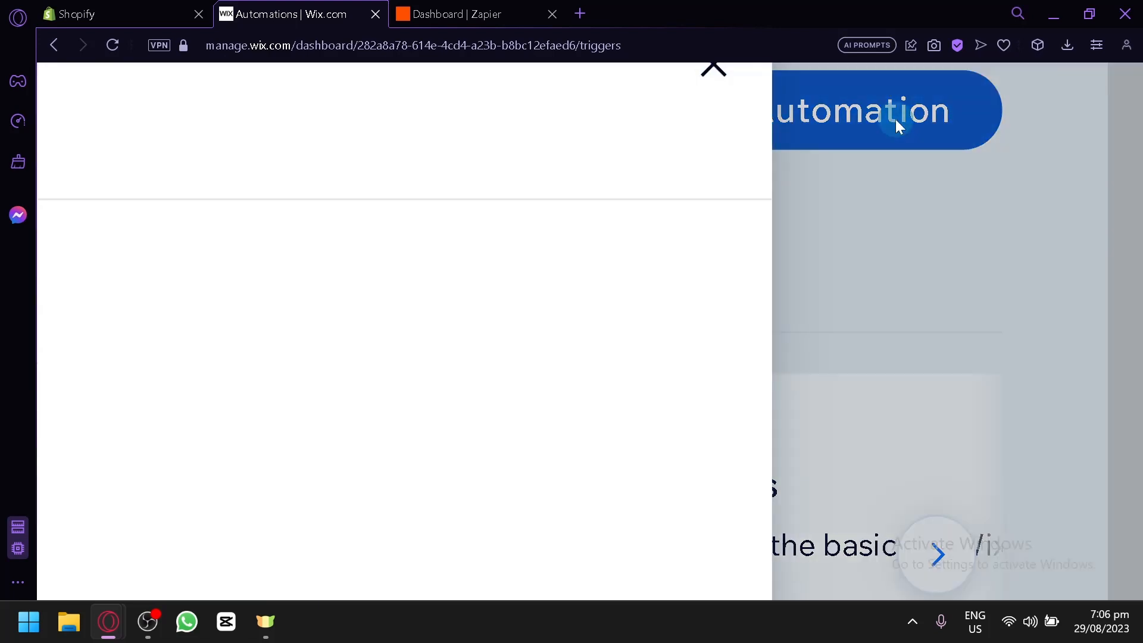
pyautogui.scroll(-5, 718, 186)
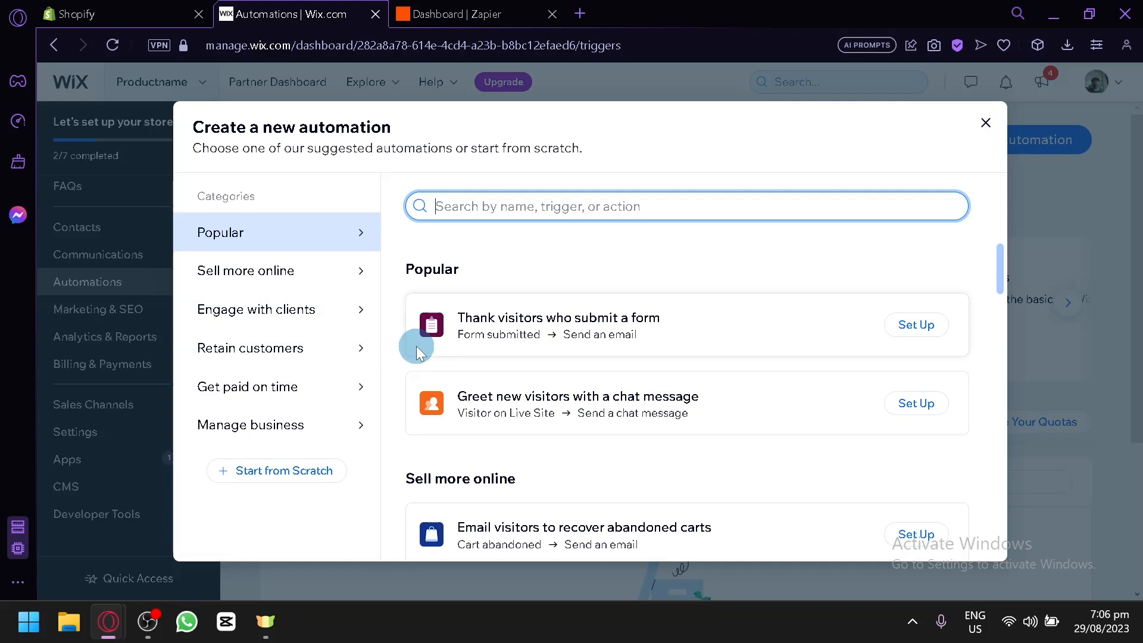
pyautogui.scroll(-6, 679, 351)
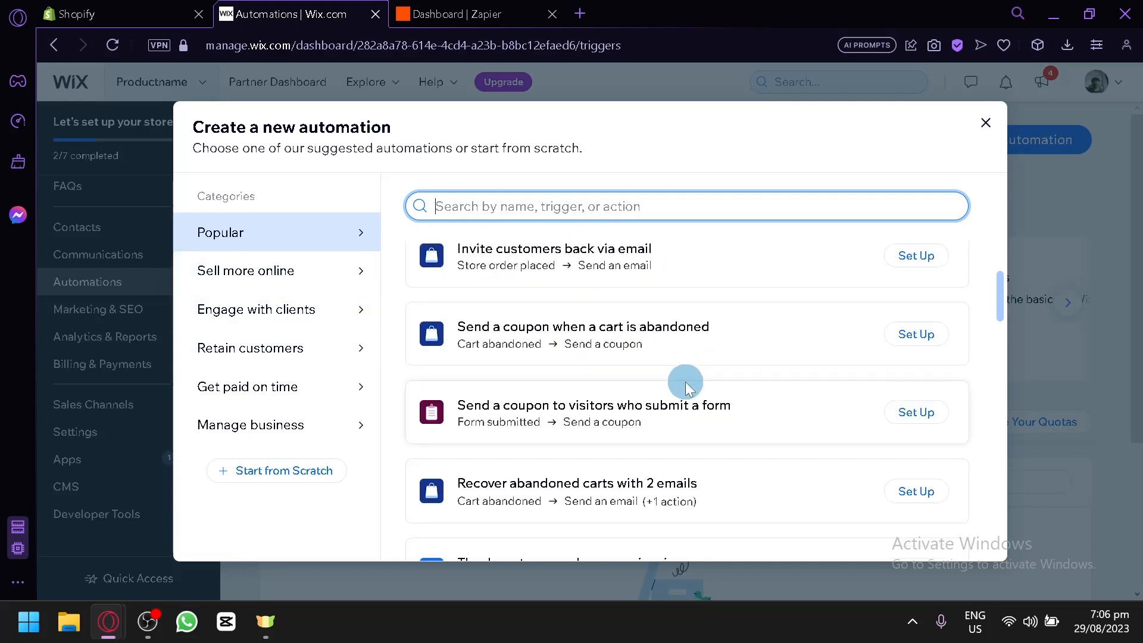
pyautogui.scroll(-5, 685, 382)
pyautogui.scroll(-3, 714, 353)
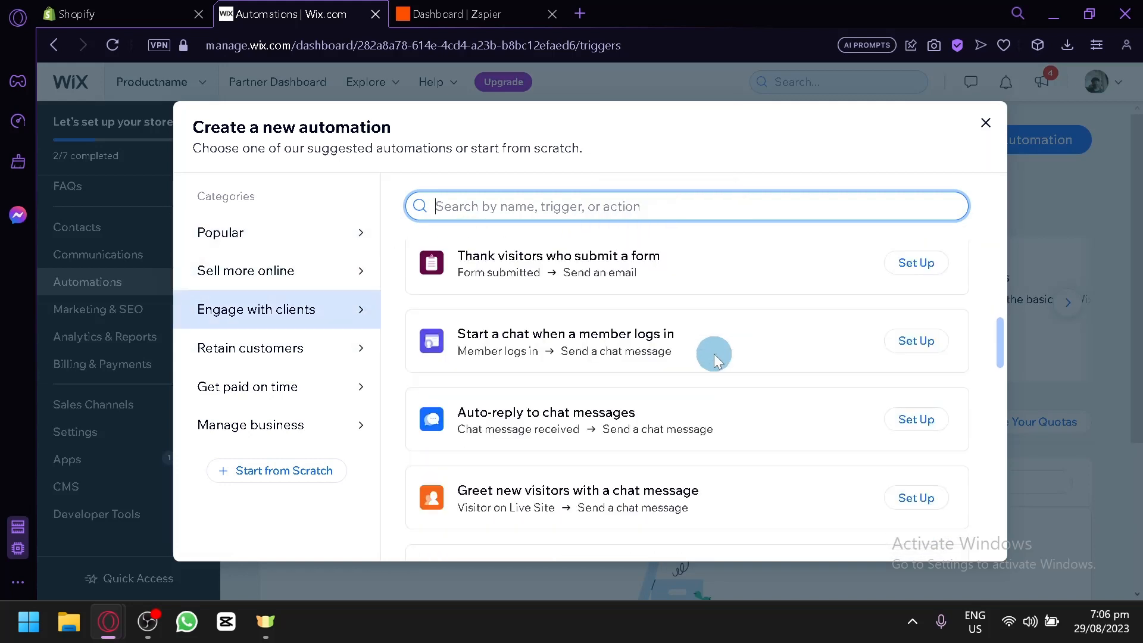
pyautogui.scroll(-2, 700, 348)
pyautogui.scroll(-4, 700, 347)
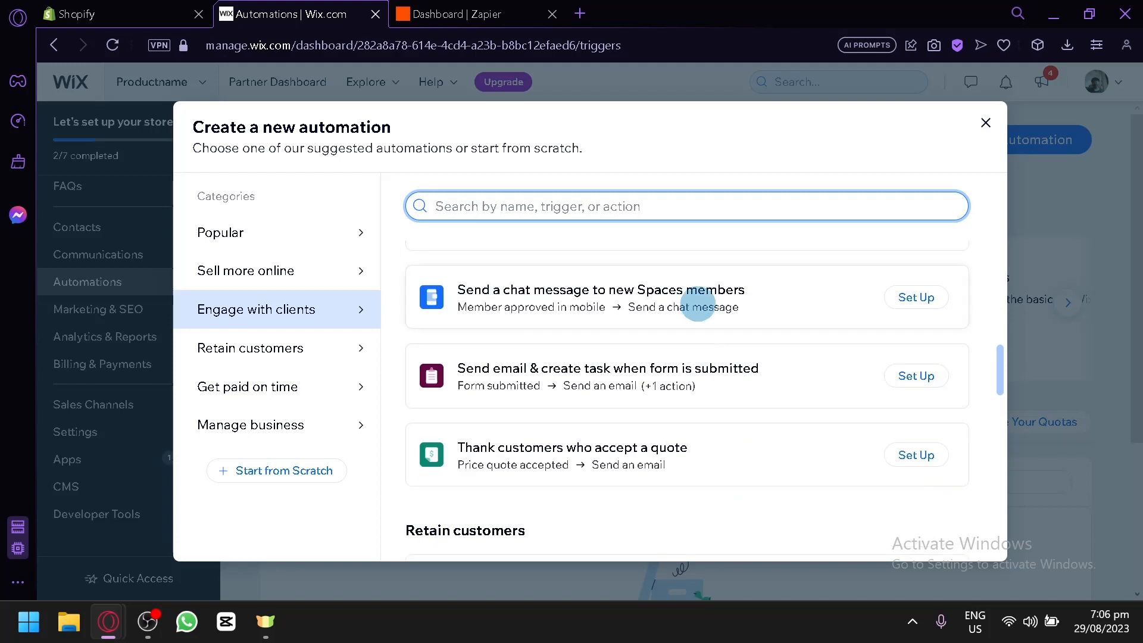
pyautogui.scroll(-5, 697, 305)
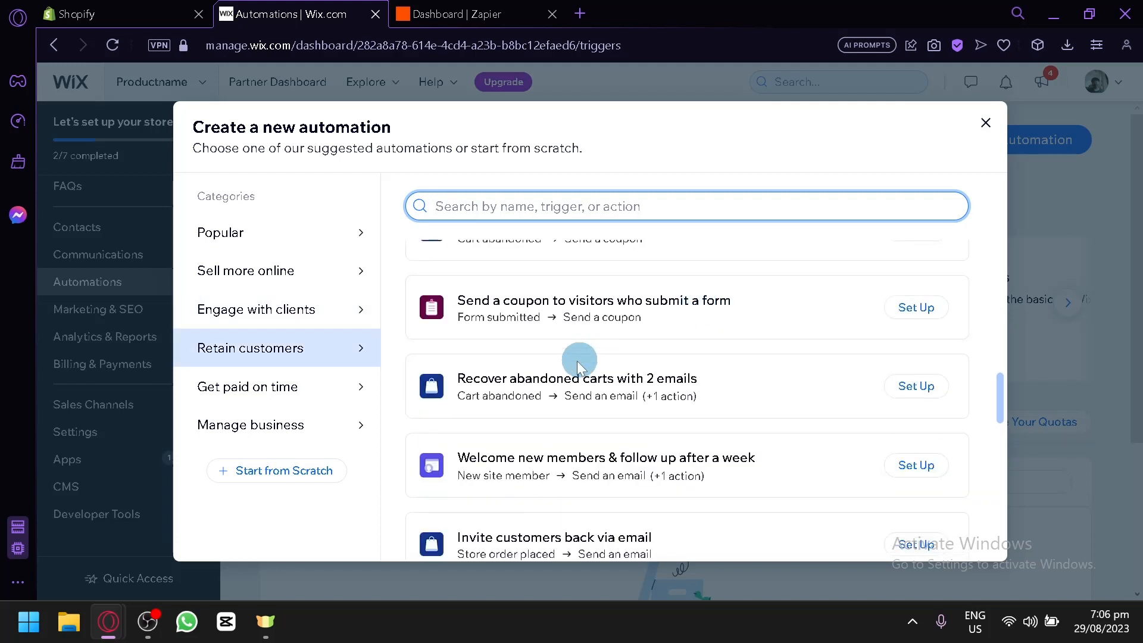
pyautogui.scroll(-5, 419, 388)
pyautogui.scroll(-4, 519, 404)
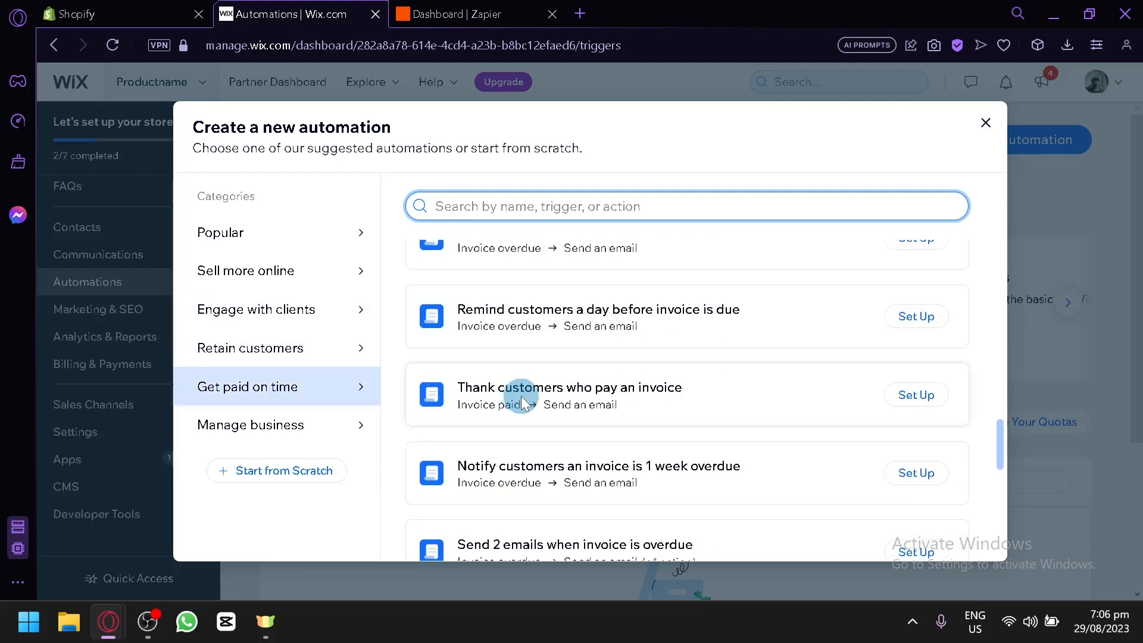
pyautogui.scroll(20, 520, 403)
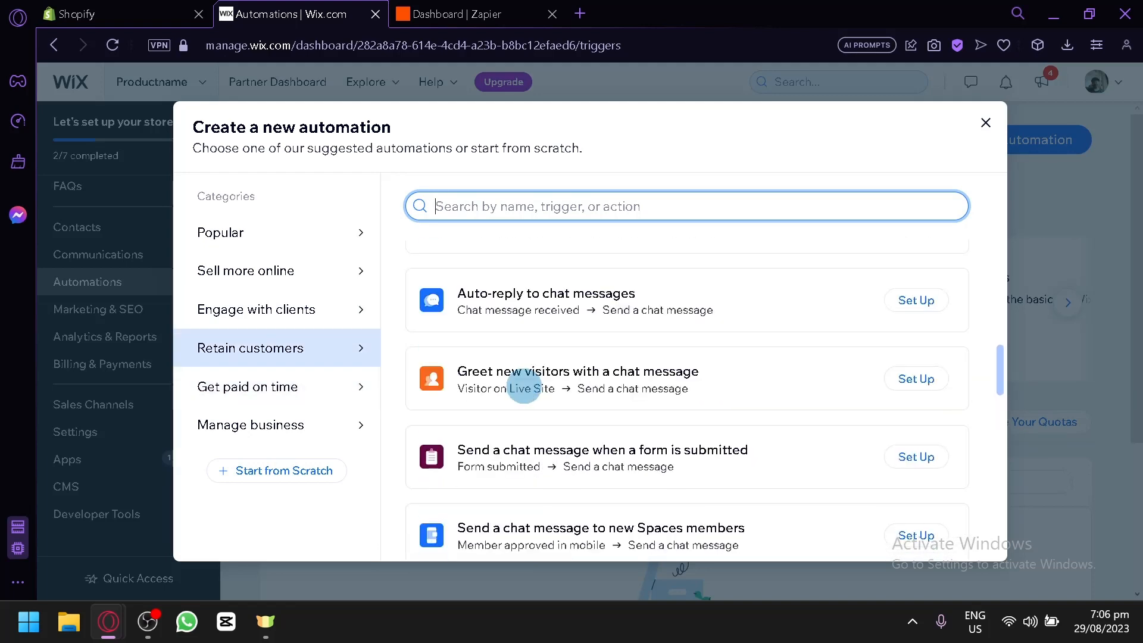
pyautogui.scroll(-4, 527, 384)
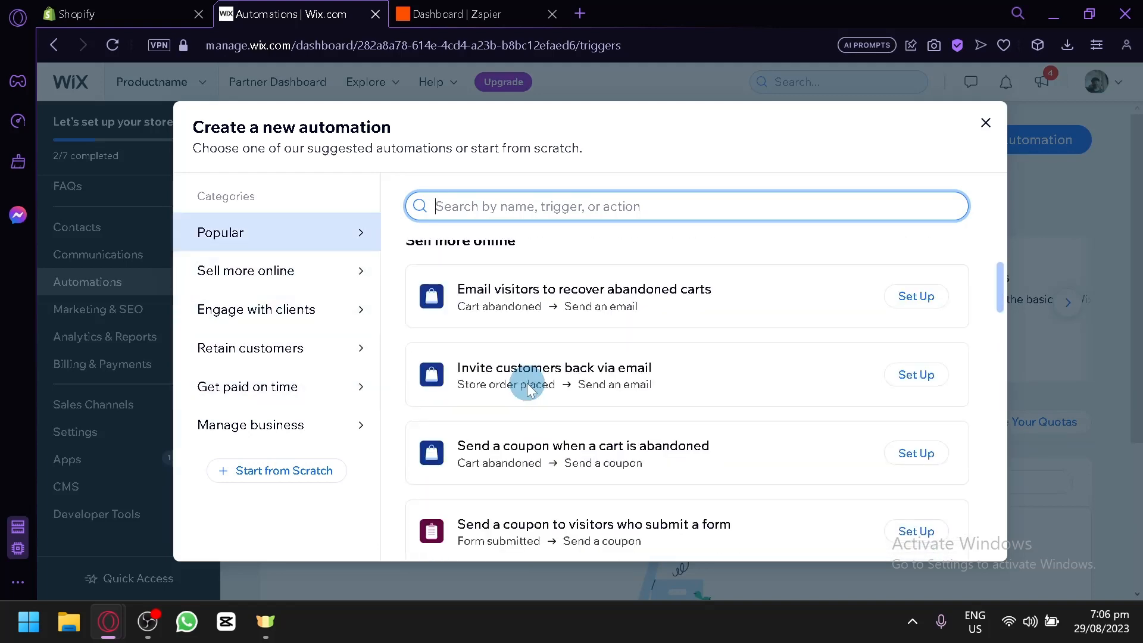
pyautogui.click(260, 269)
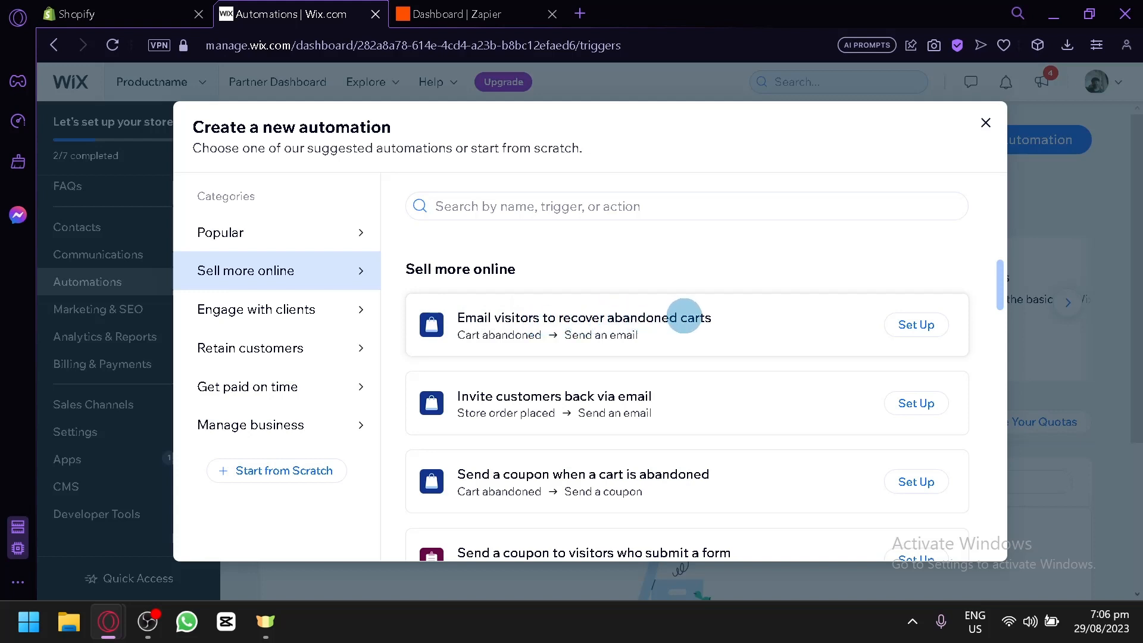
# Set up the 'Email visitors to recover abandoned carts' template.
pyautogui.scroll(-2, 596, 396)
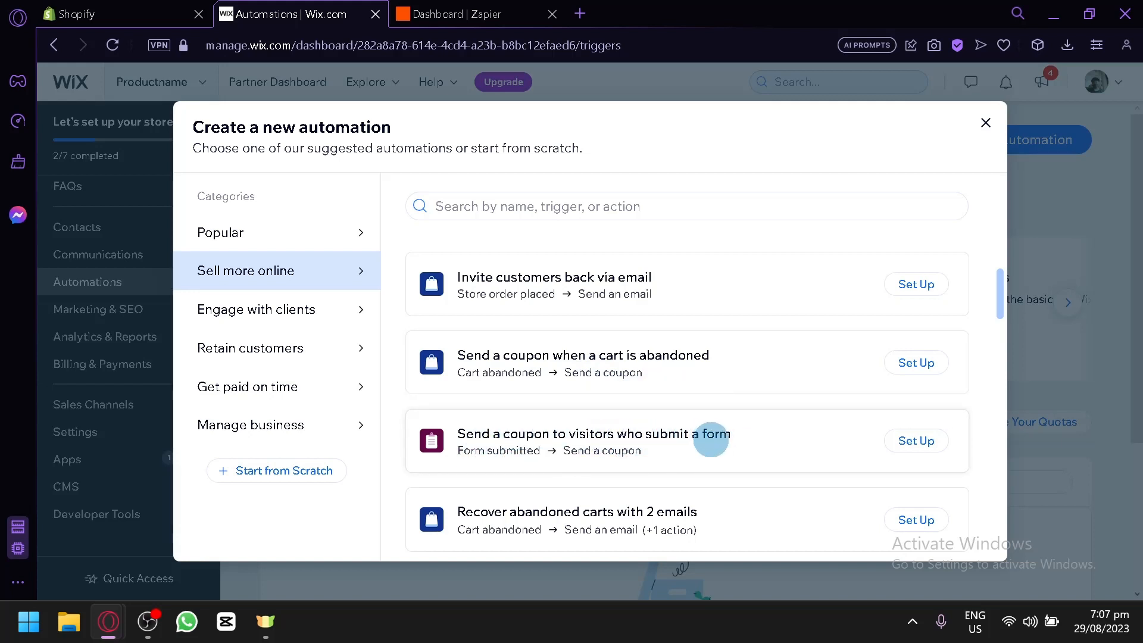
pyautogui.scroll(-2, 708, 444)
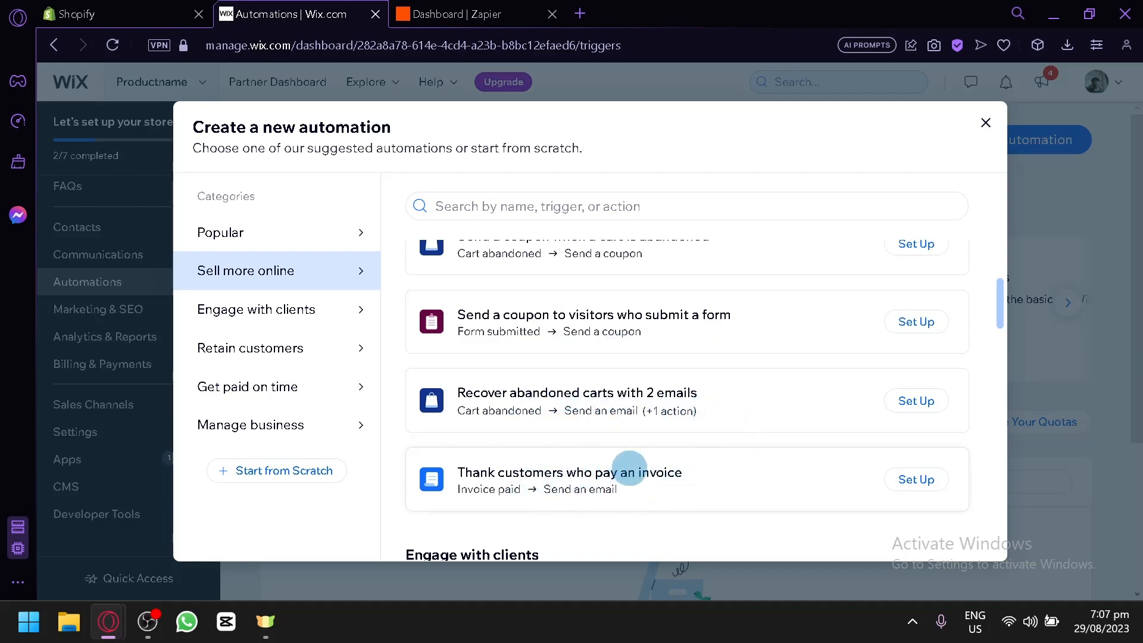
pyautogui.scroll(4, 655, 440)
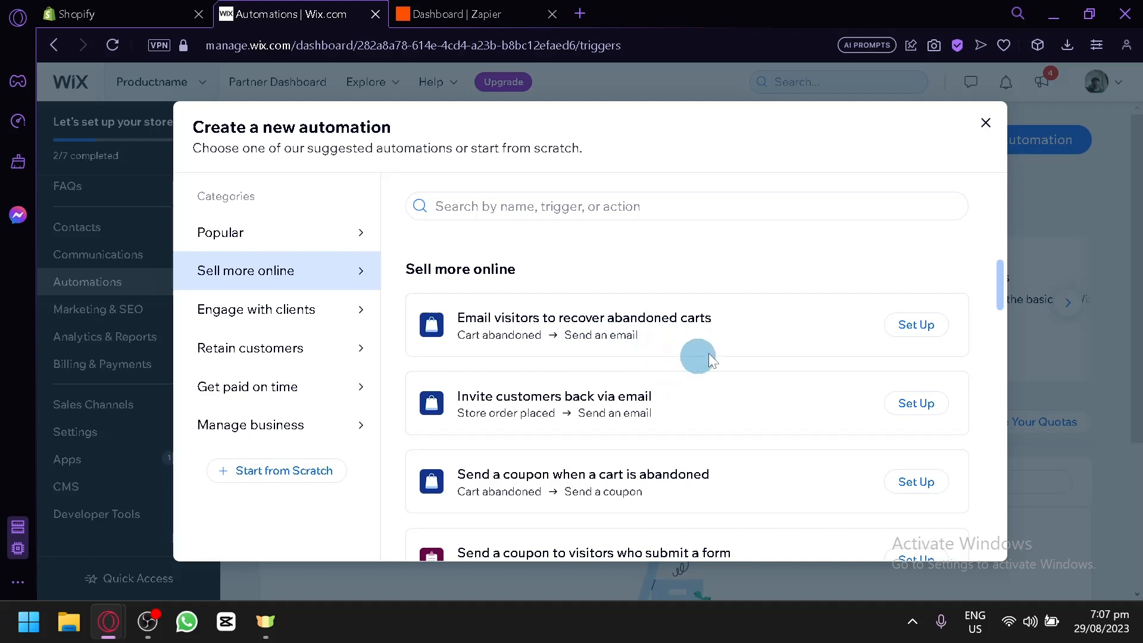
pyautogui.click(901, 328)
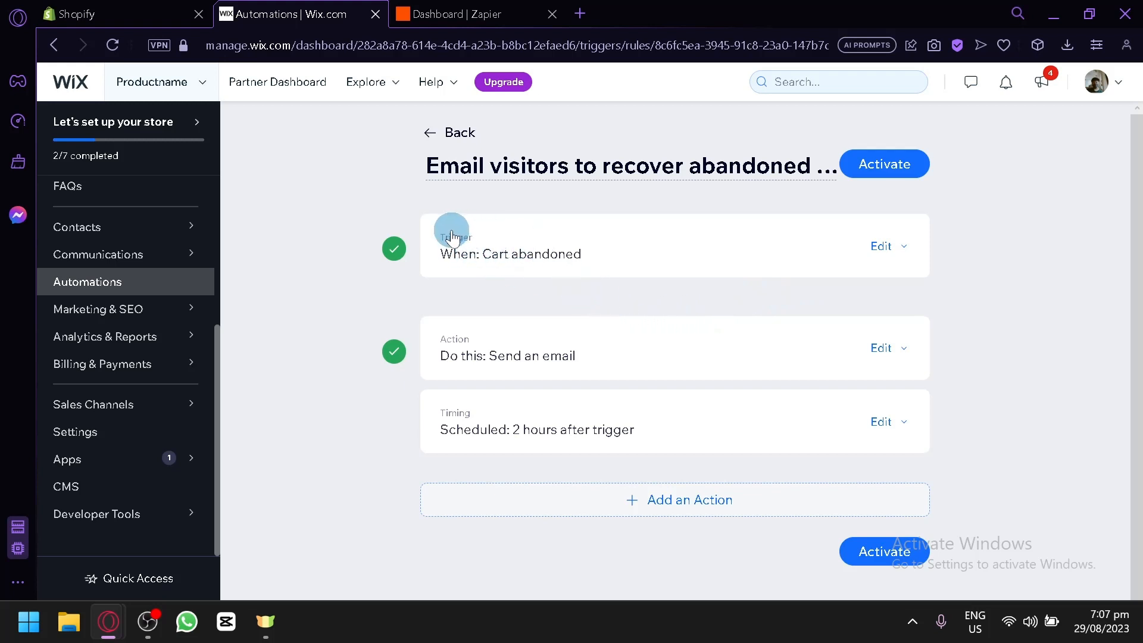
# Edit the trigger to Wix Stores 'Store order placed', scoped to All products.
pyautogui.scroll(5, 455, 230)
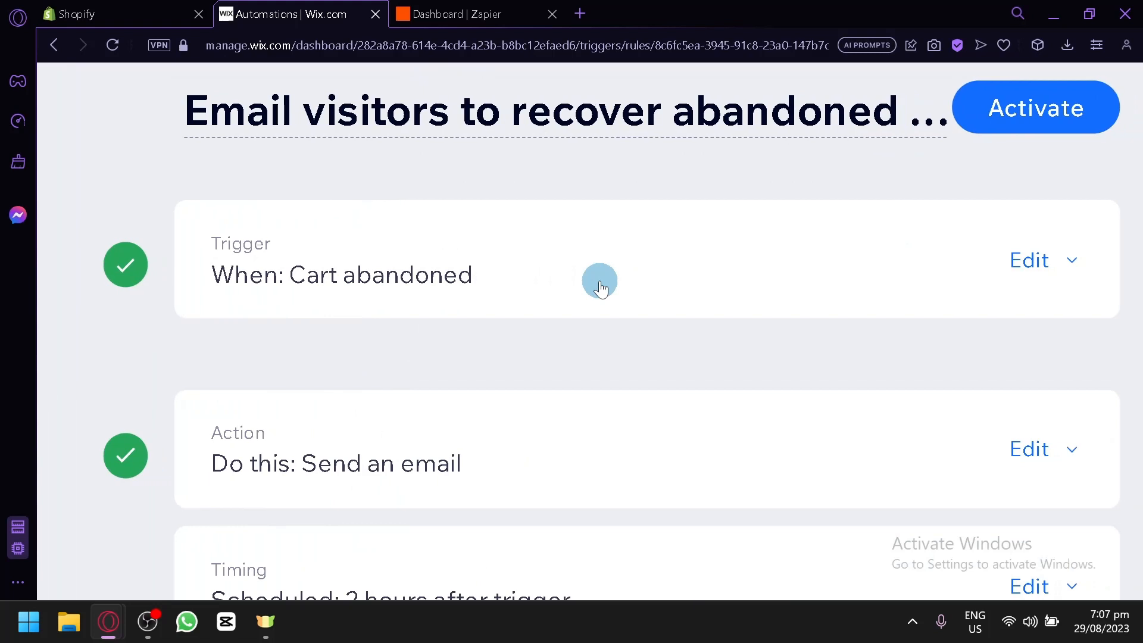
pyautogui.click(1036, 253)
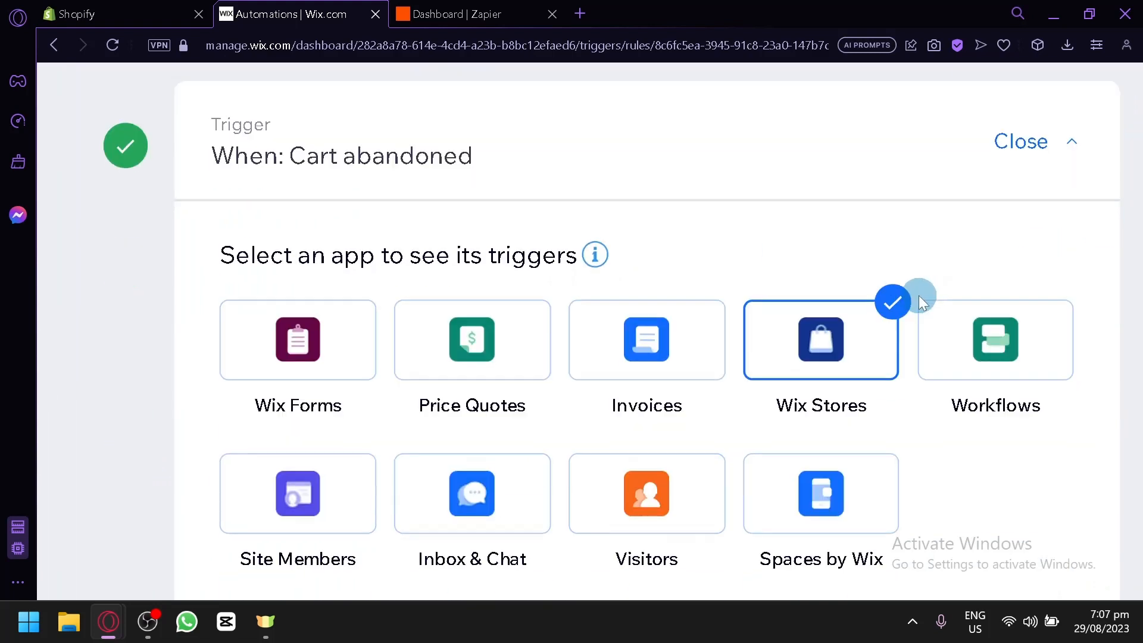
pyautogui.click(894, 303)
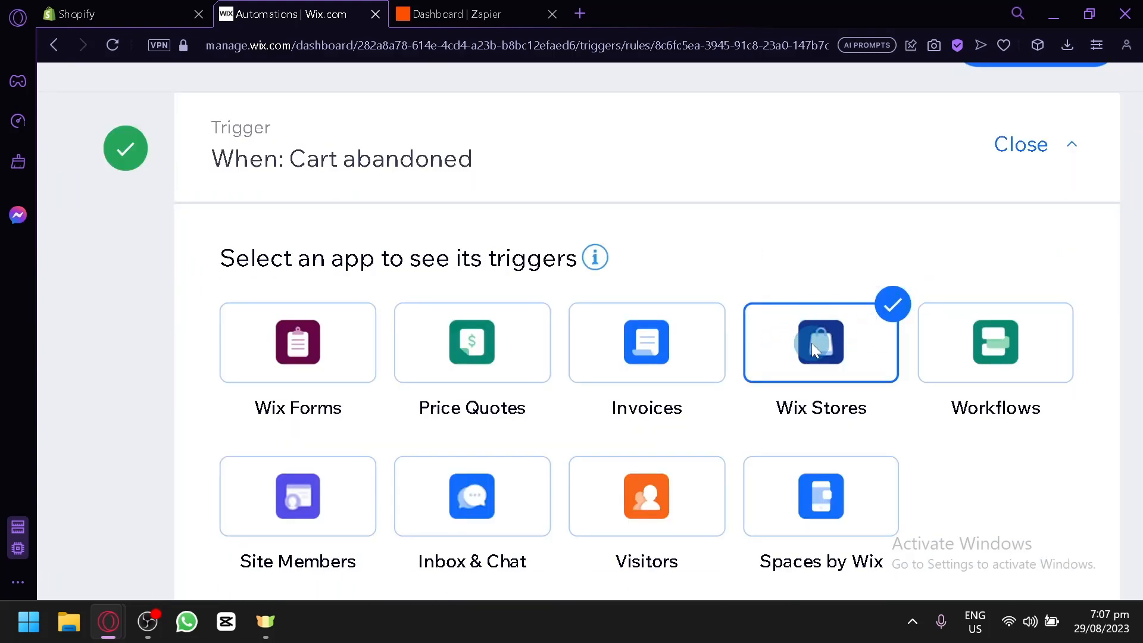
pyautogui.scroll(-6, 784, 350)
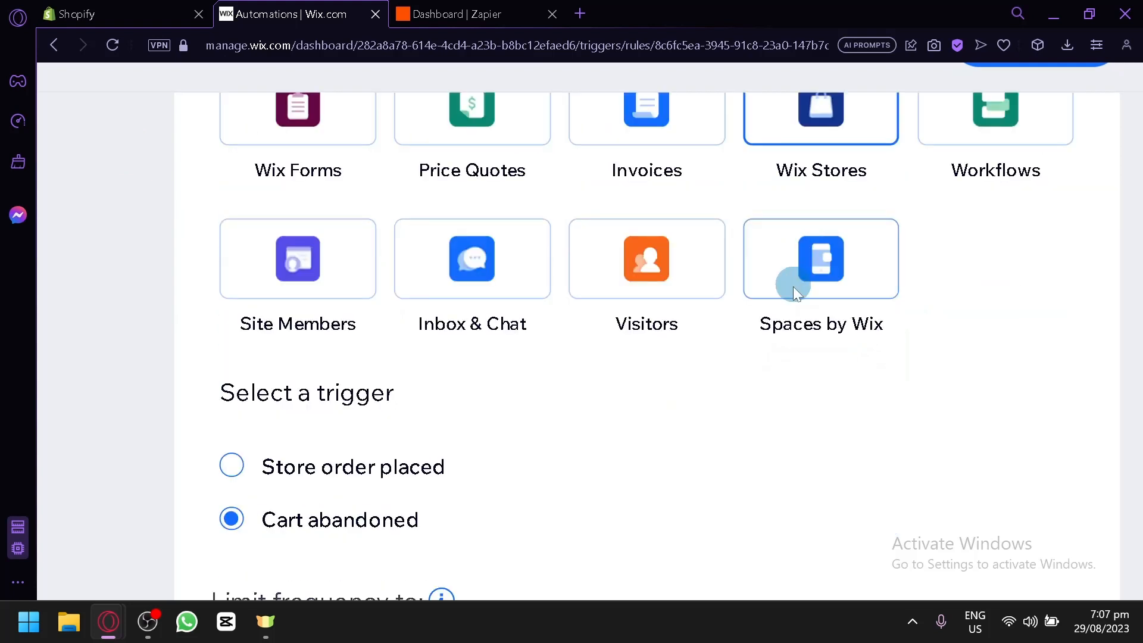
pyautogui.click(242, 350)
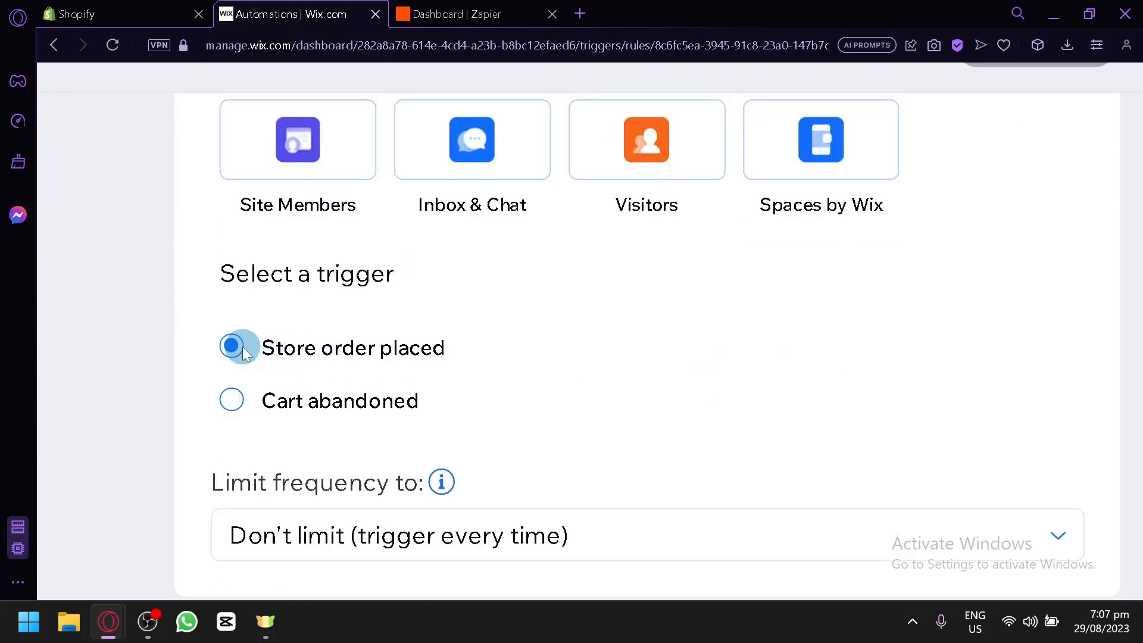
pyautogui.scroll(-2, 377, 352)
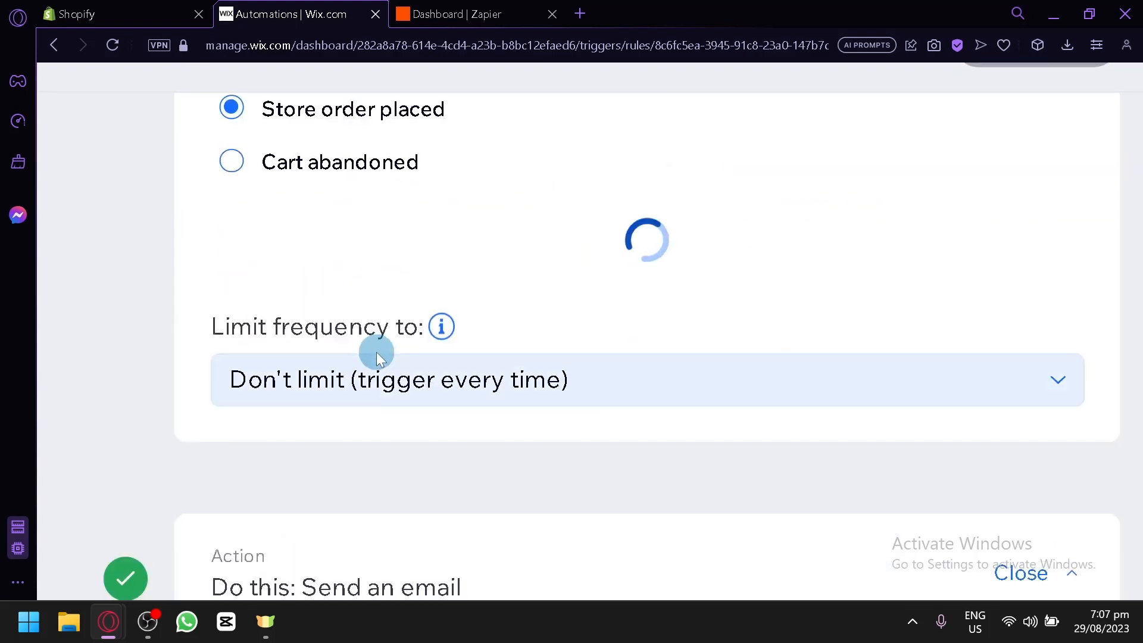
pyautogui.click(361, 280)
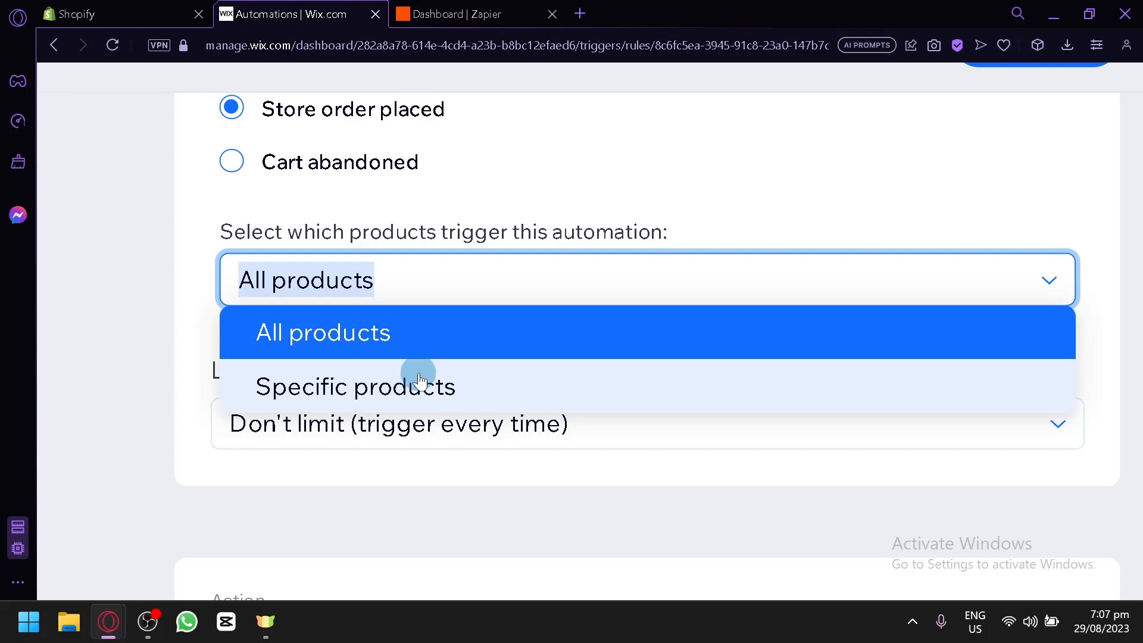
pyautogui.click(405, 338)
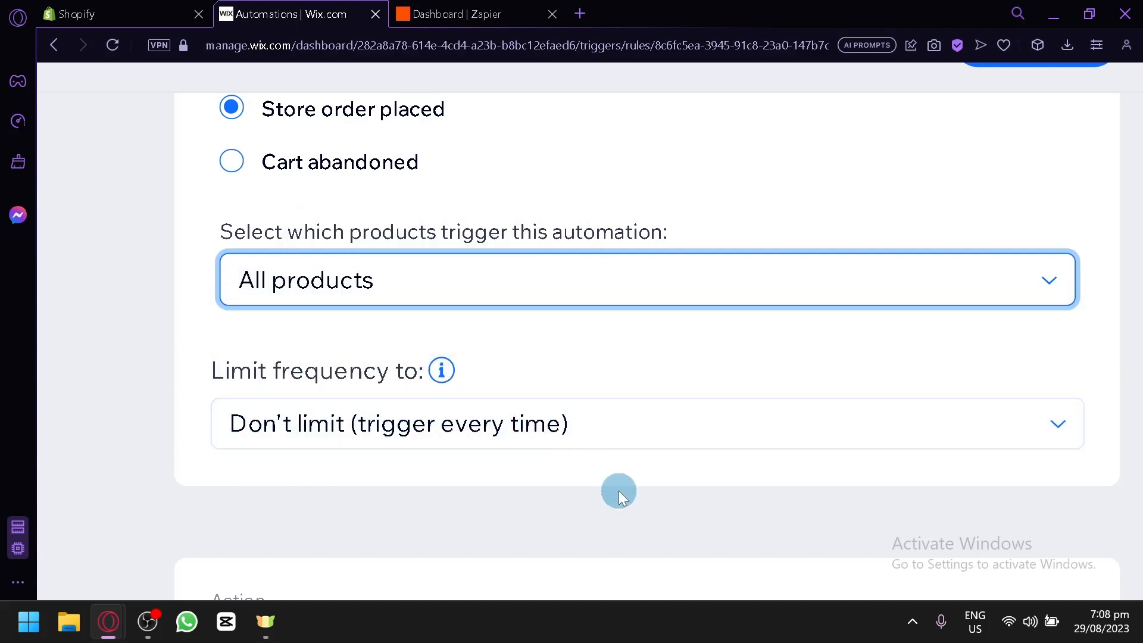
pyautogui.scroll(-5, 619, 491)
pyautogui.scroll(-4, 619, 490)
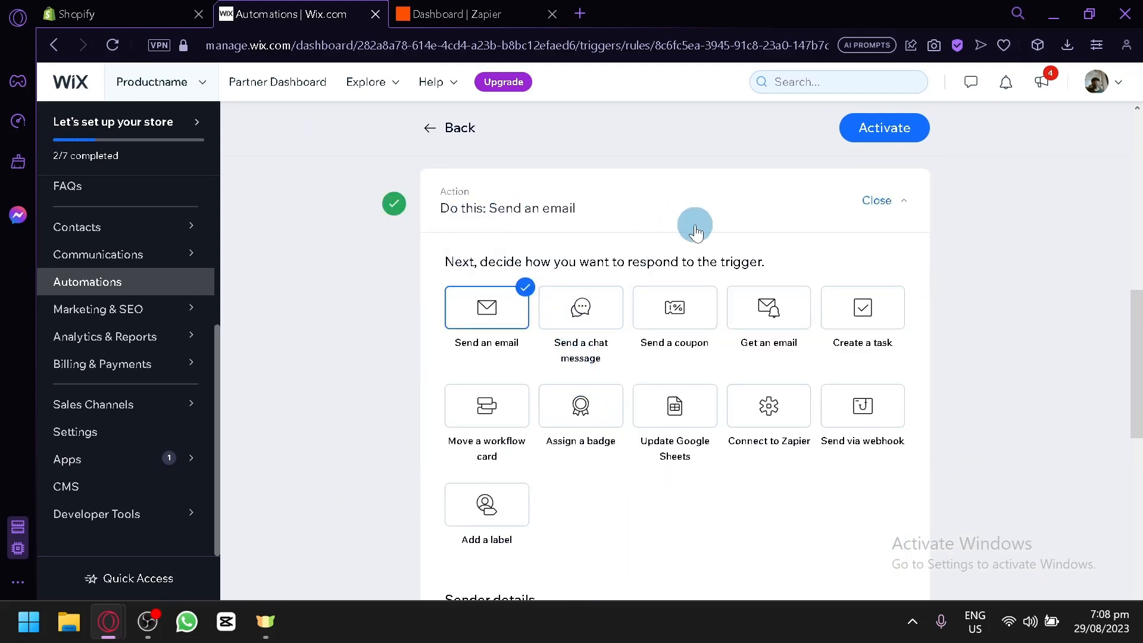
# Review the email action, sender details and 2-hour timing, then activate the automation.
pyautogui.scroll(-6, 483, 226)
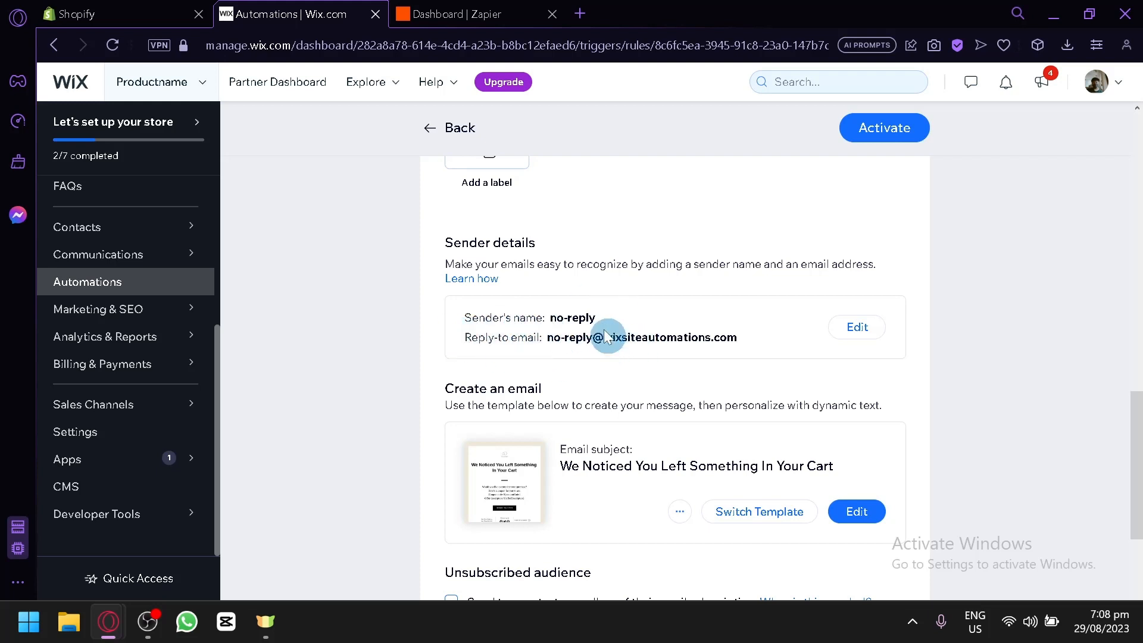
pyautogui.scroll(-2, 620, 355)
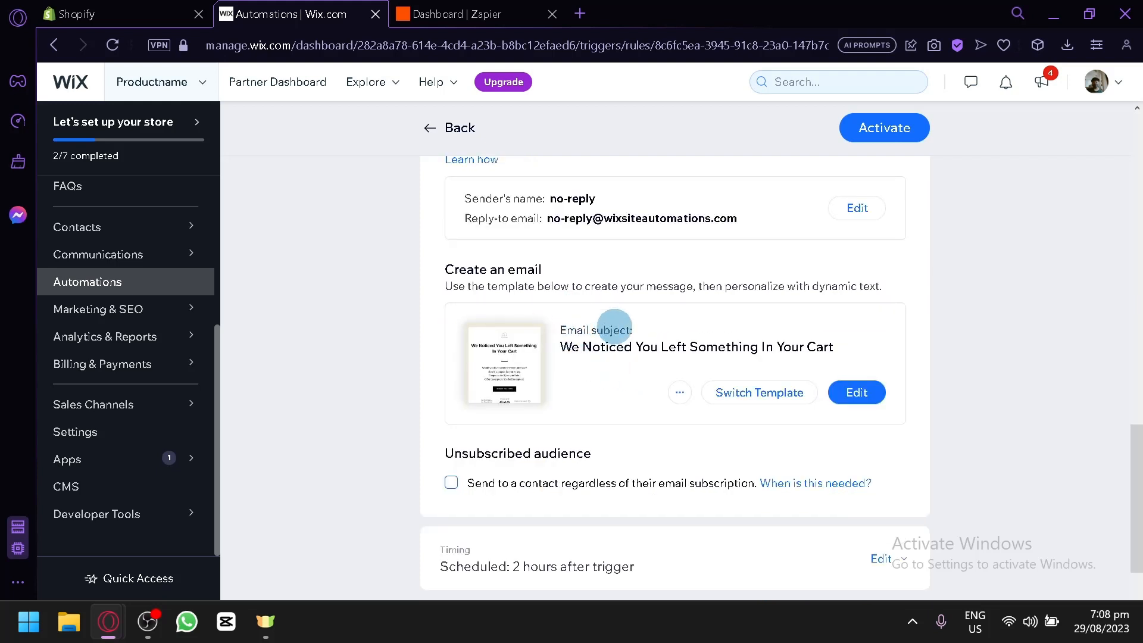
pyautogui.scroll(-2, 631, 313)
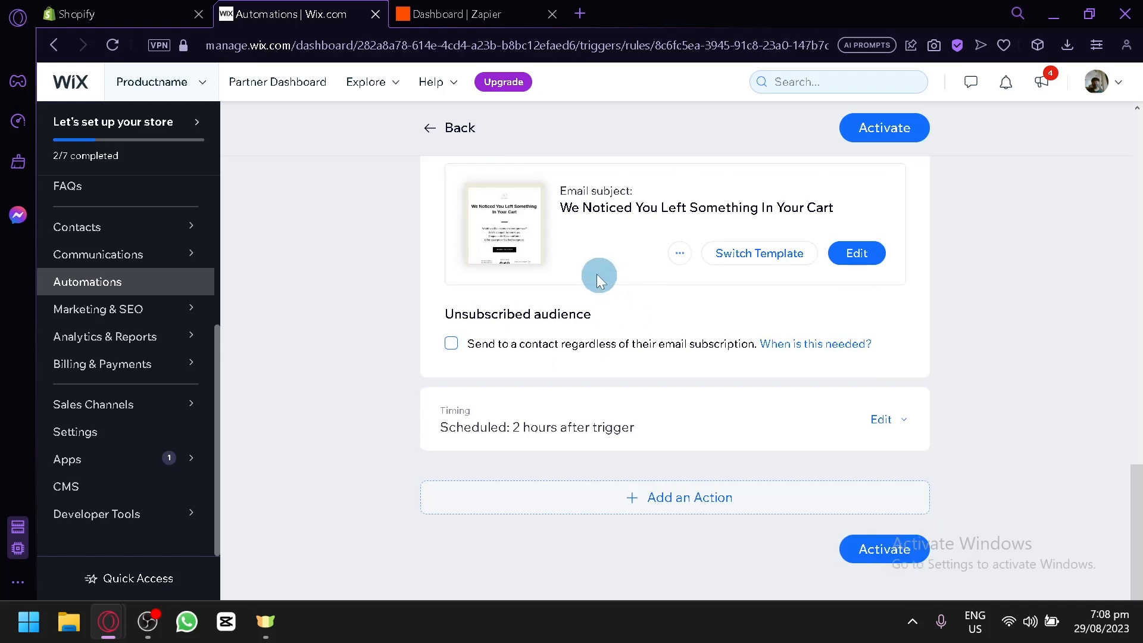
pyautogui.scroll(10, 597, 274)
pyautogui.scroll(3, 525, 297)
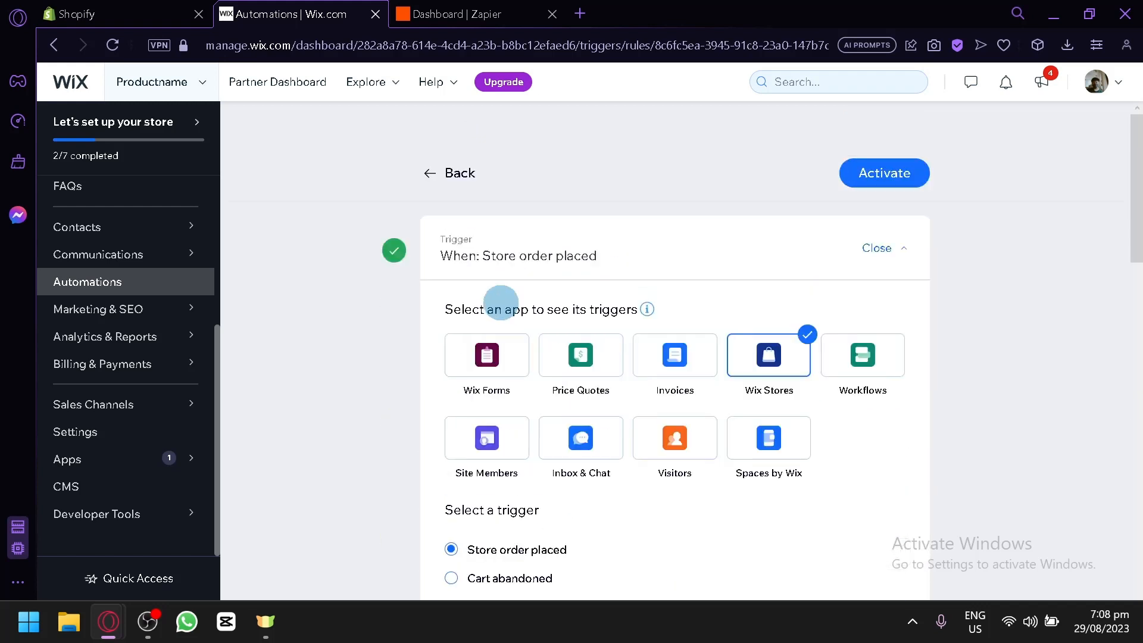
pyautogui.scroll(-2, 559, 288)
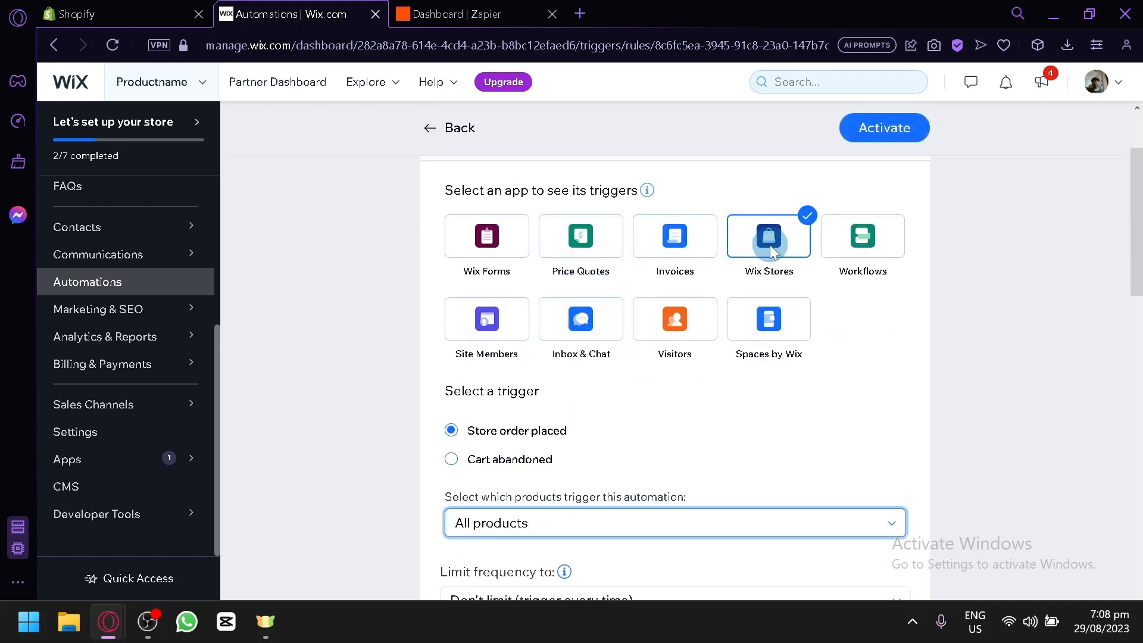
pyautogui.scroll(-6, 771, 232)
pyautogui.scroll(-2, 698, 305)
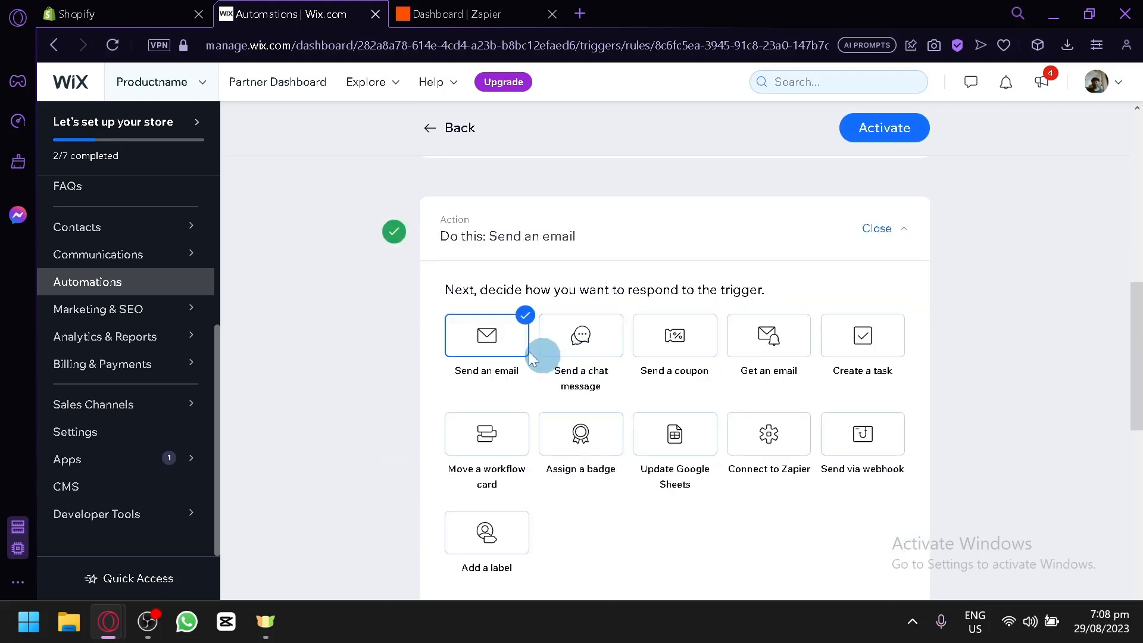
pyautogui.scroll(-2, 495, 330)
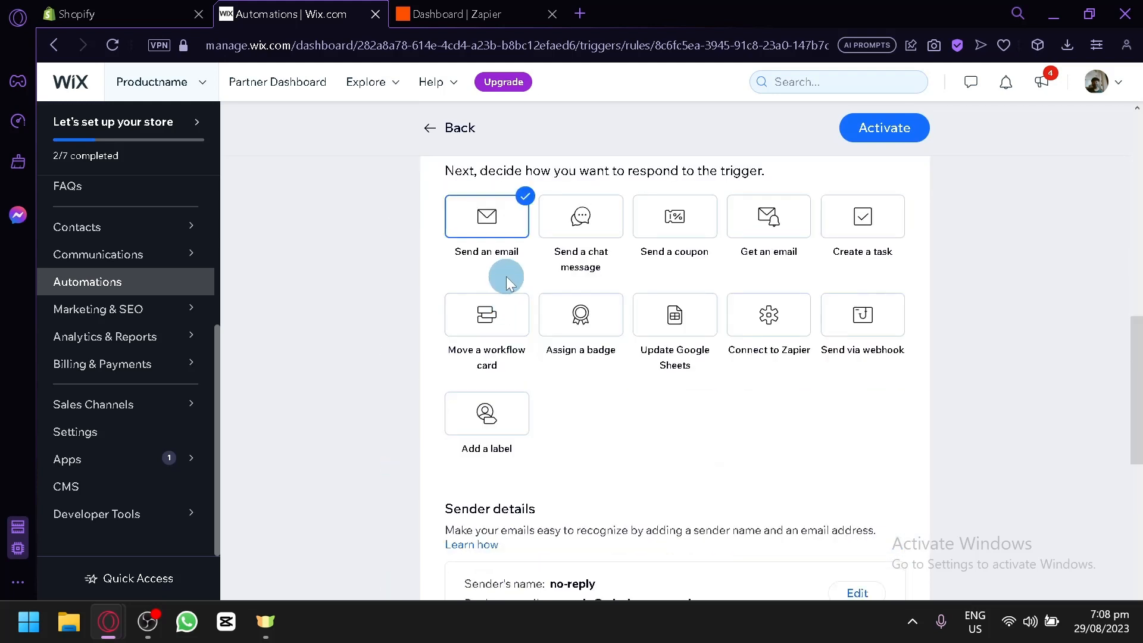
pyautogui.scroll(-9, 492, 234)
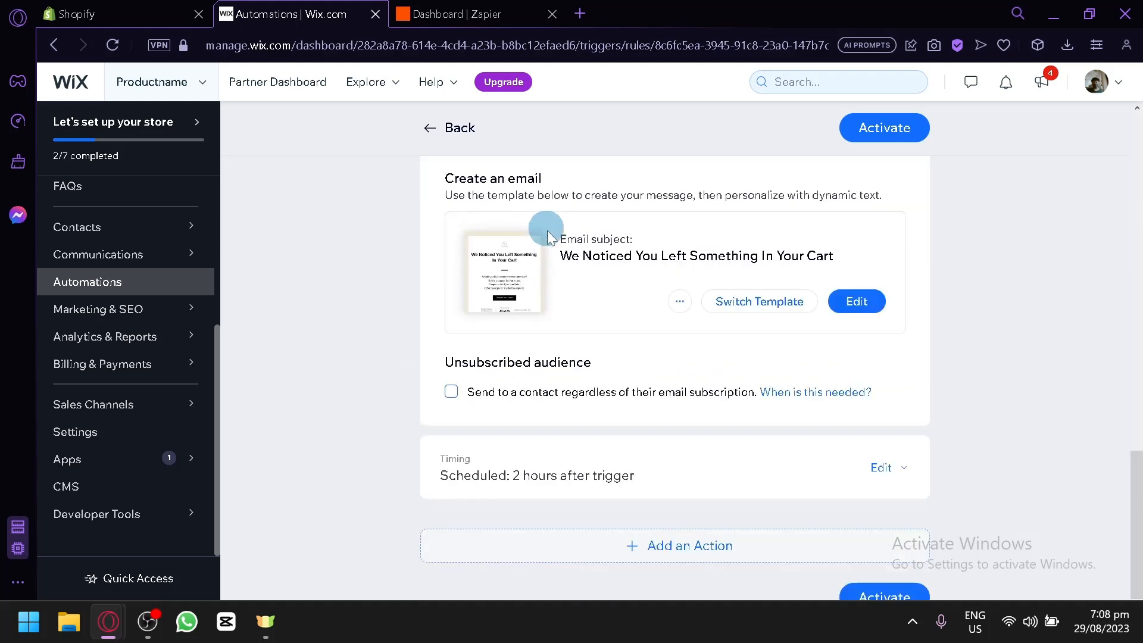
pyautogui.scroll(-1, 575, 315)
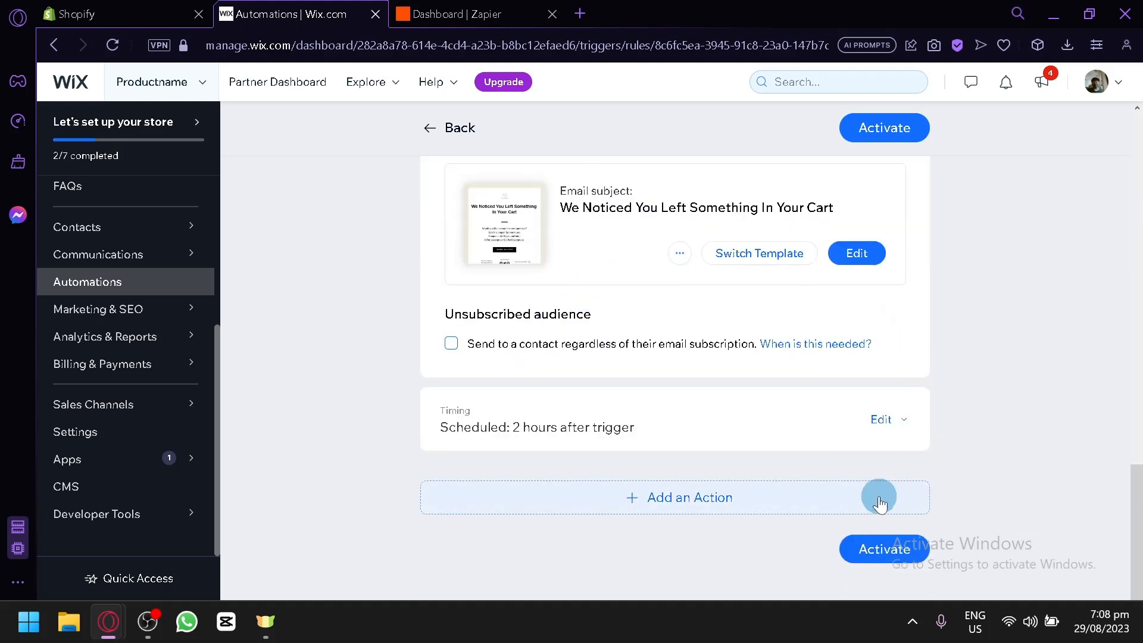
pyautogui.scroll(4, 546, 297)
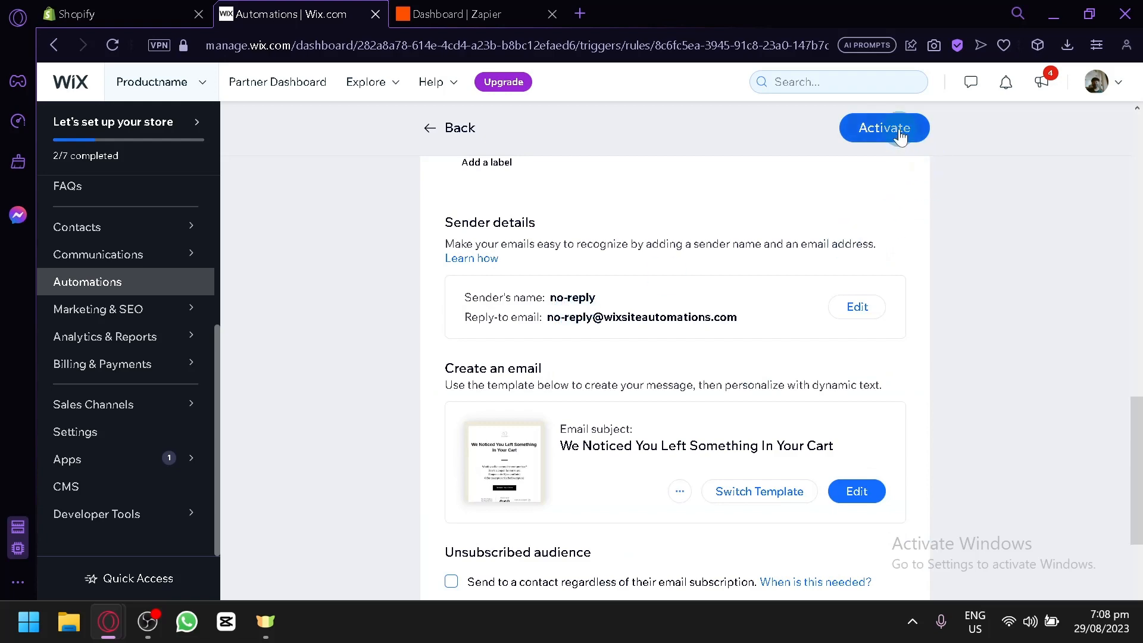
pyautogui.scroll(5, 900, 137)
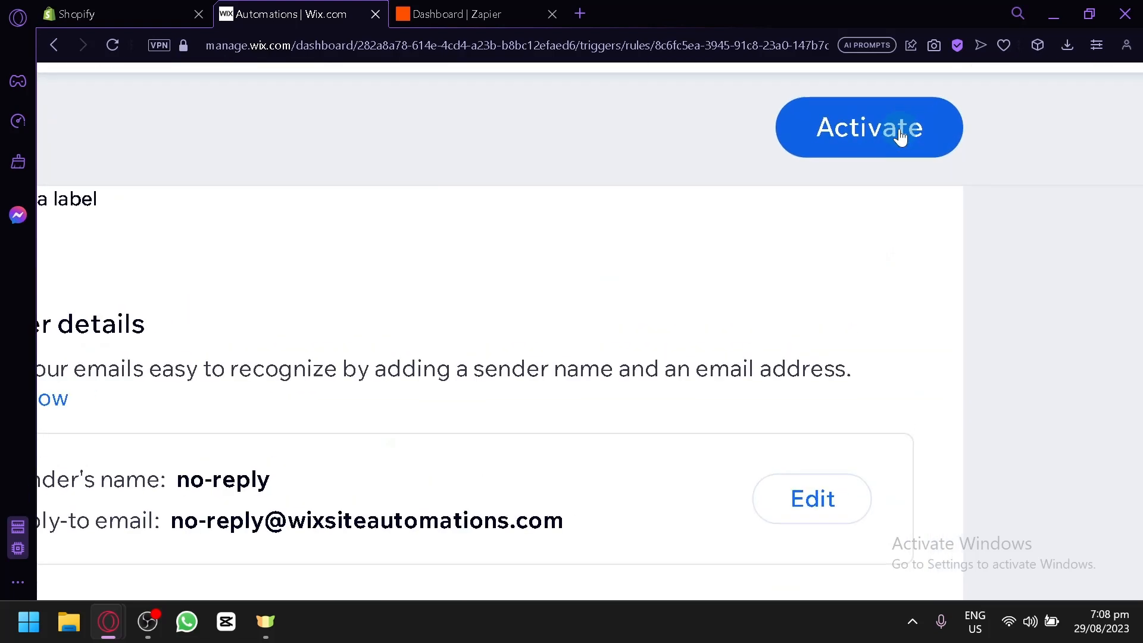
pyautogui.click(900, 135)
pyautogui.scroll(-5, 899, 129)
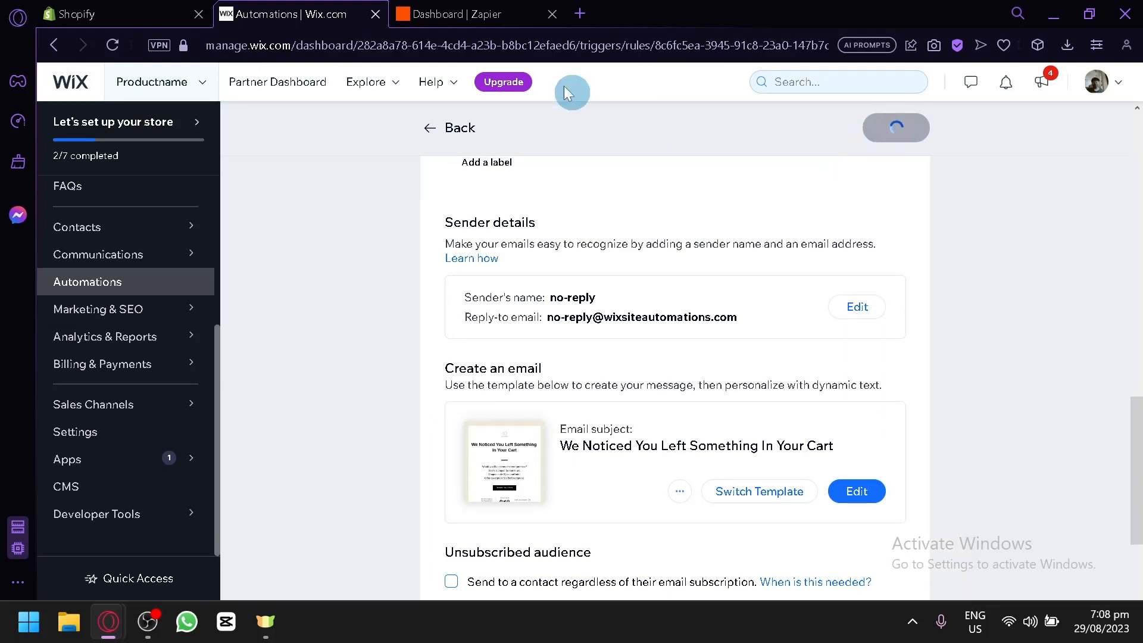
# Confirm the Store order placed → Send an email automation shows ACTIVE, then return to Zapier.
pyautogui.click(473, 7)
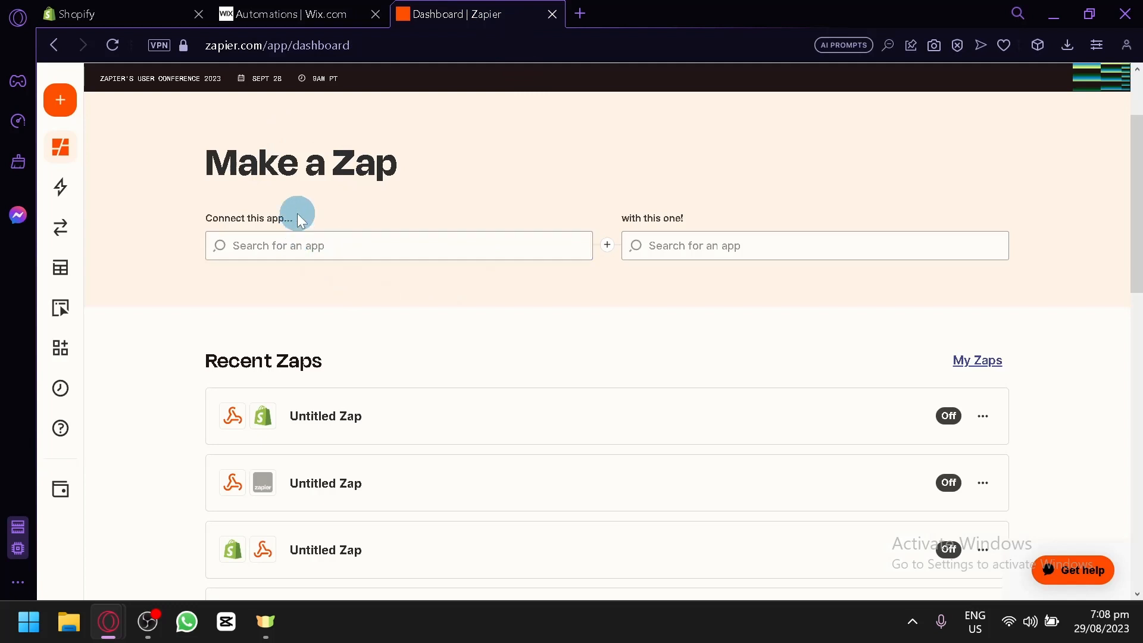
pyautogui.click(136, 11)
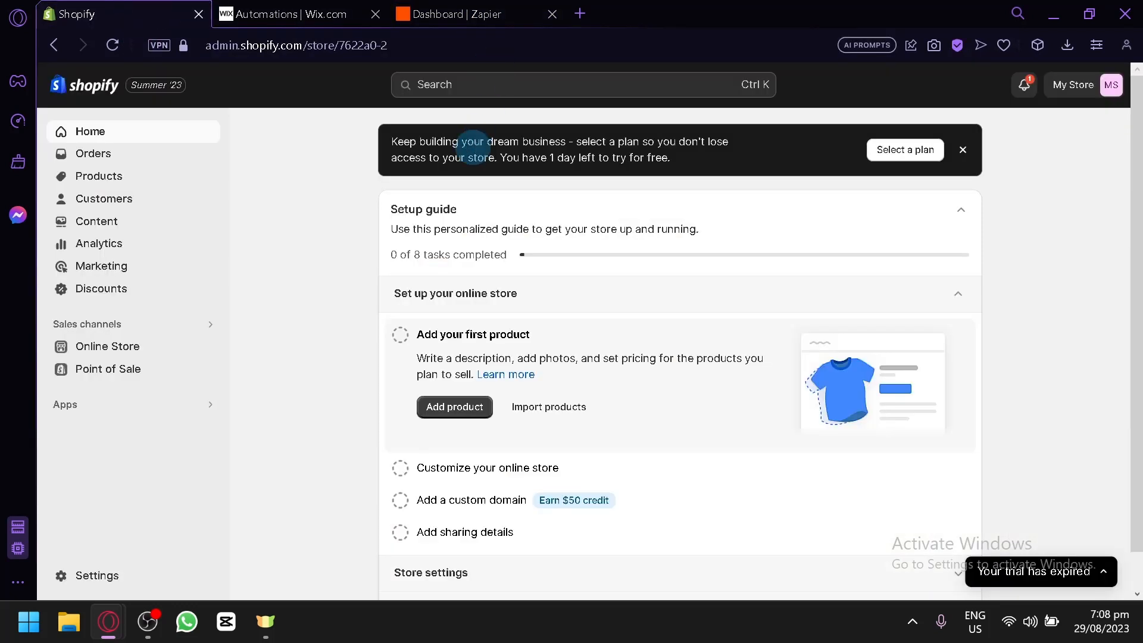
pyautogui.click(246, 10)
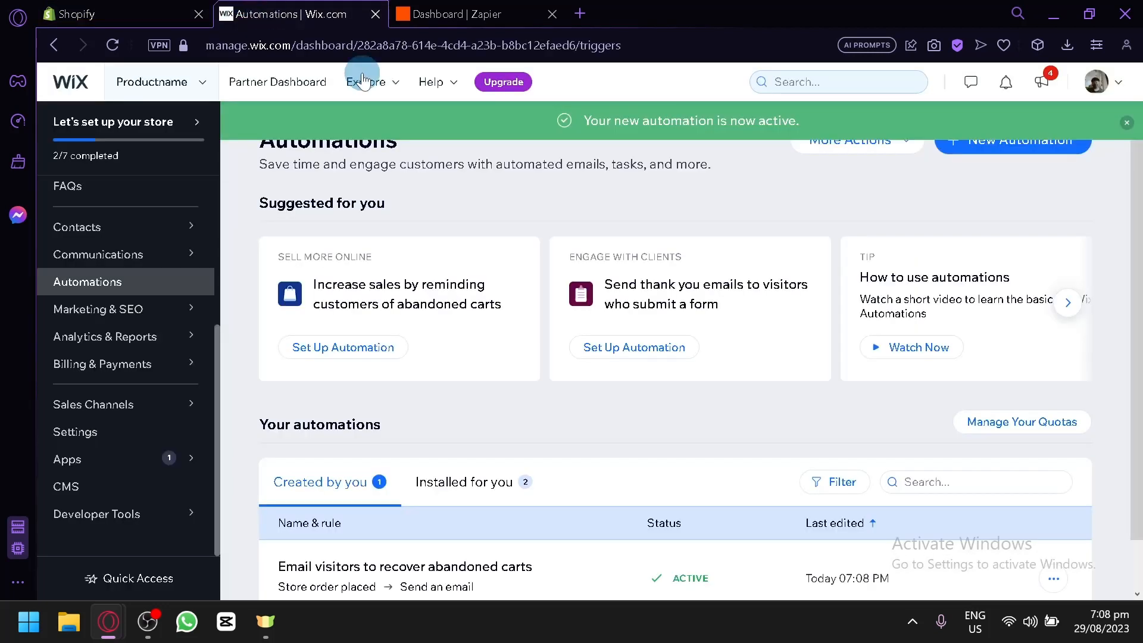
pyautogui.scroll(-1, 708, 361)
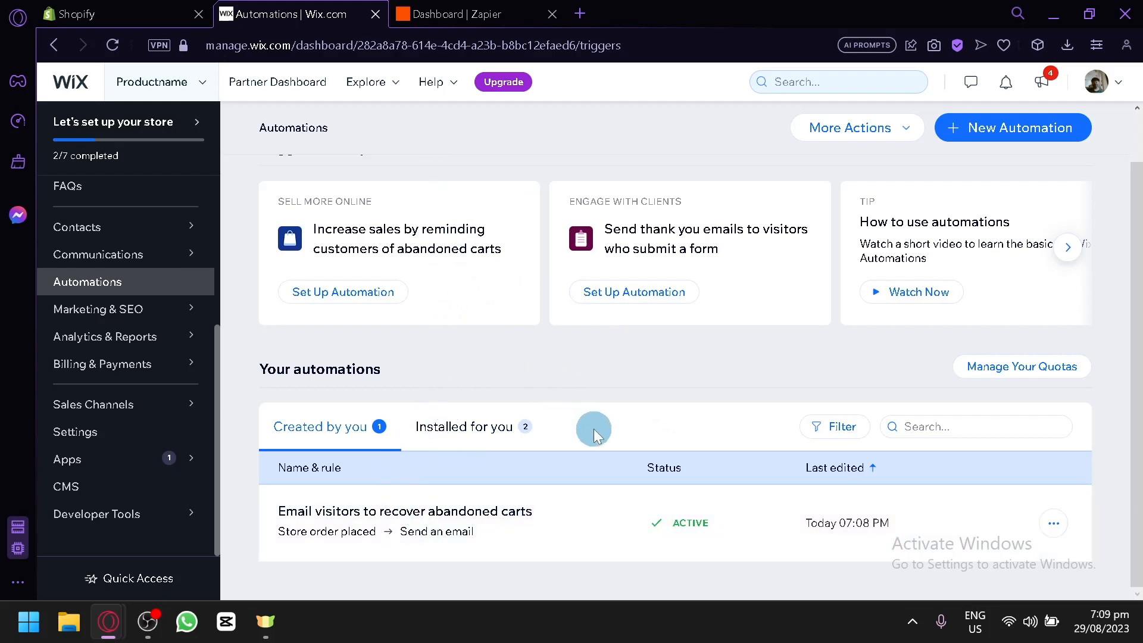
pyautogui.click(516, 8)
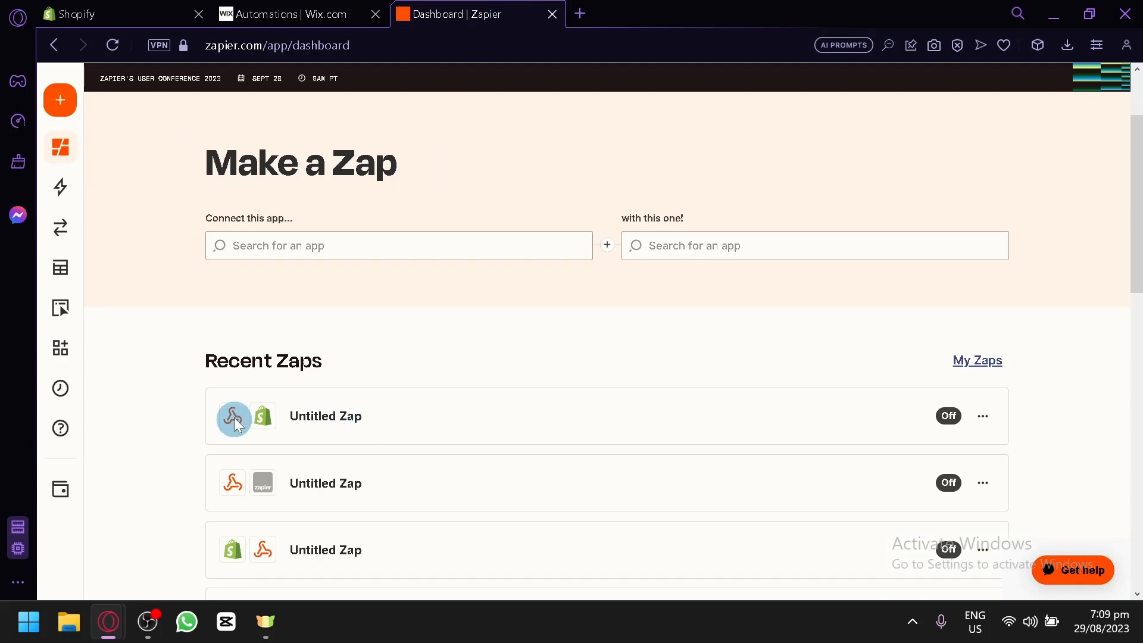
# Create a new Zap from the dashboard sidebar, opening an Untitled Zap in the editor.
pyautogui.click(268, 251)
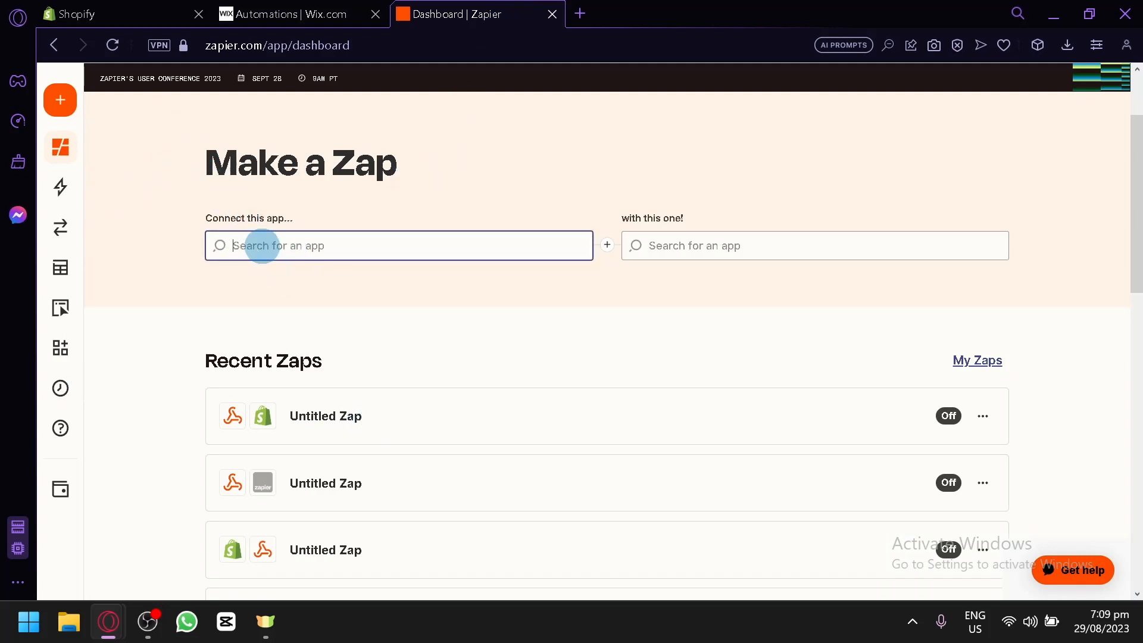
pyautogui.click(116, 103)
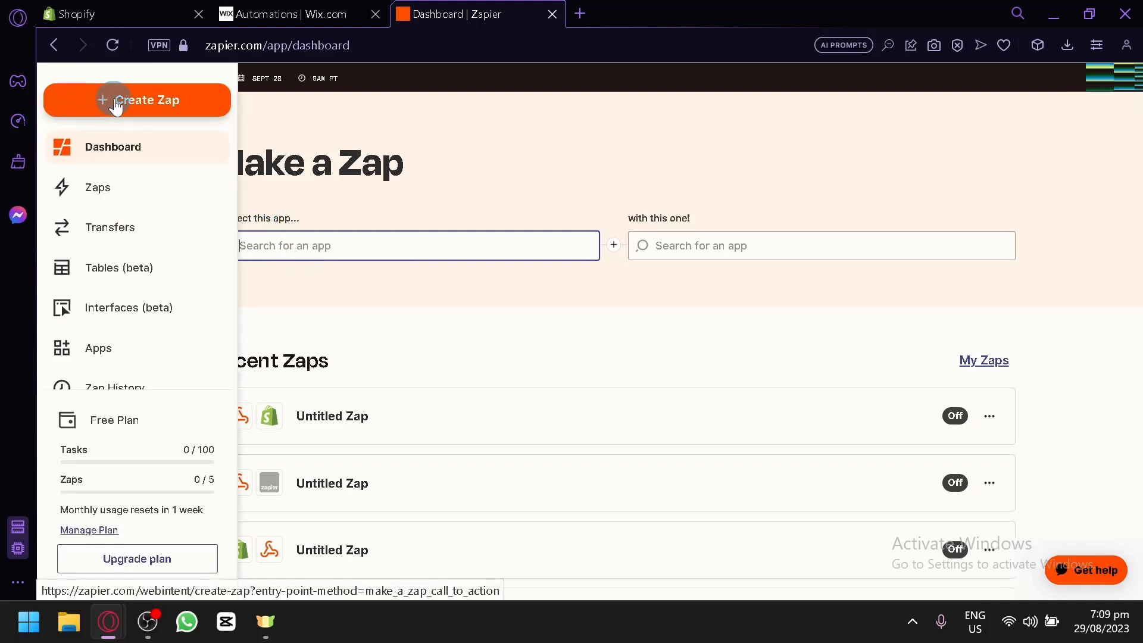
pyautogui.scroll(3, 117, 109)
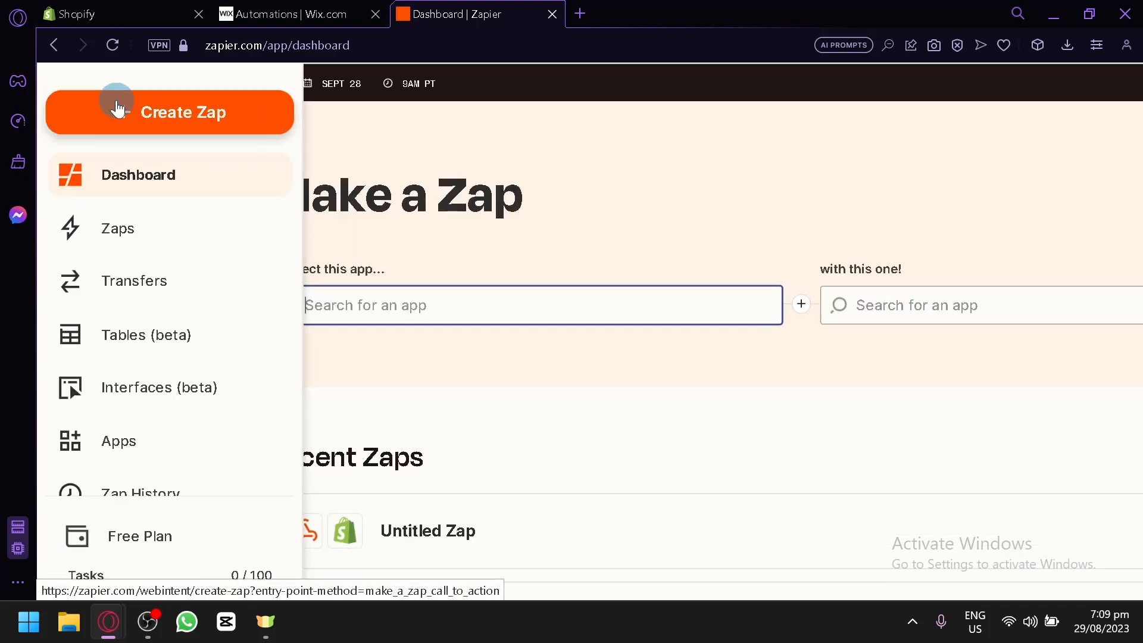
pyautogui.scroll(2, 117, 108)
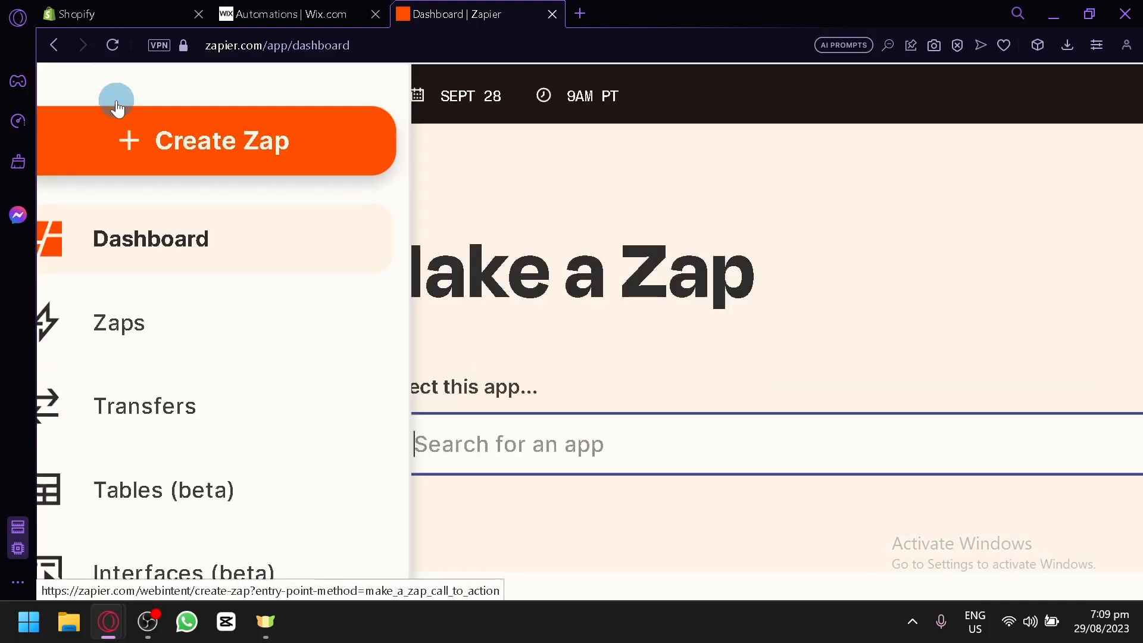
pyautogui.click(153, 143)
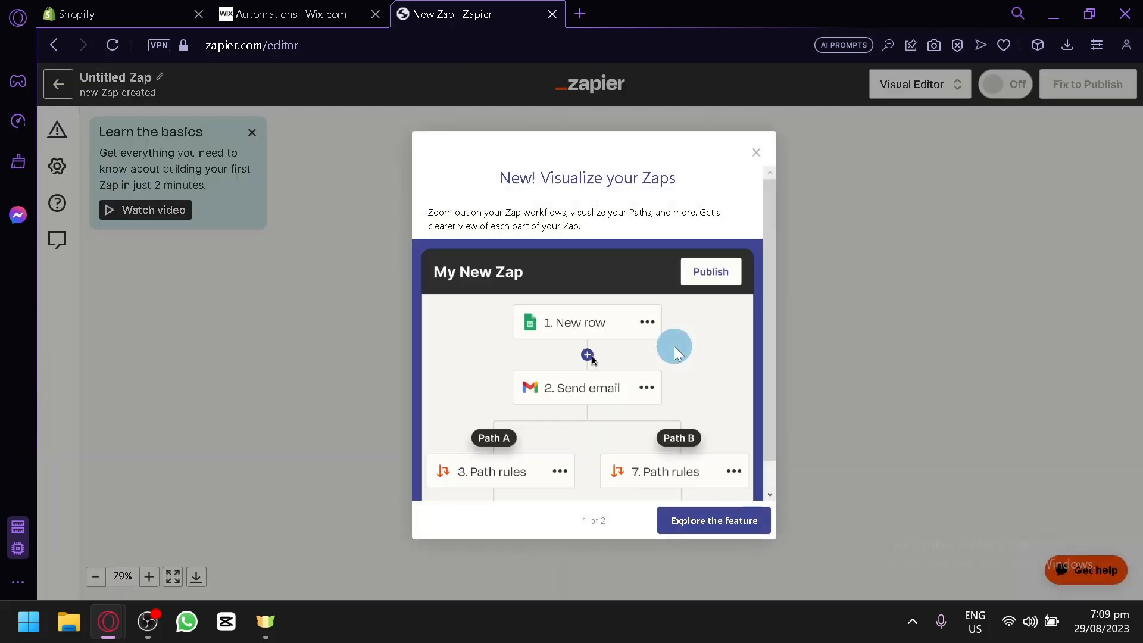
# Dismiss the Visualize your Zaps and Learn the basics popups, then search 'wix' as the trigger app.
pyautogui.click(755, 154)
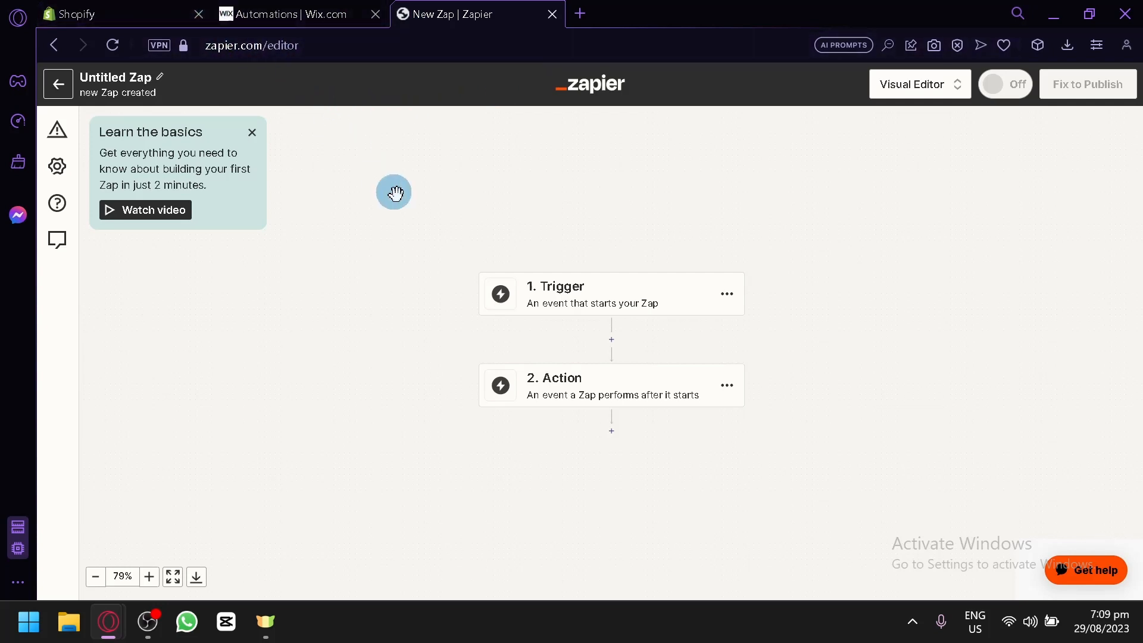
pyautogui.click(252, 137)
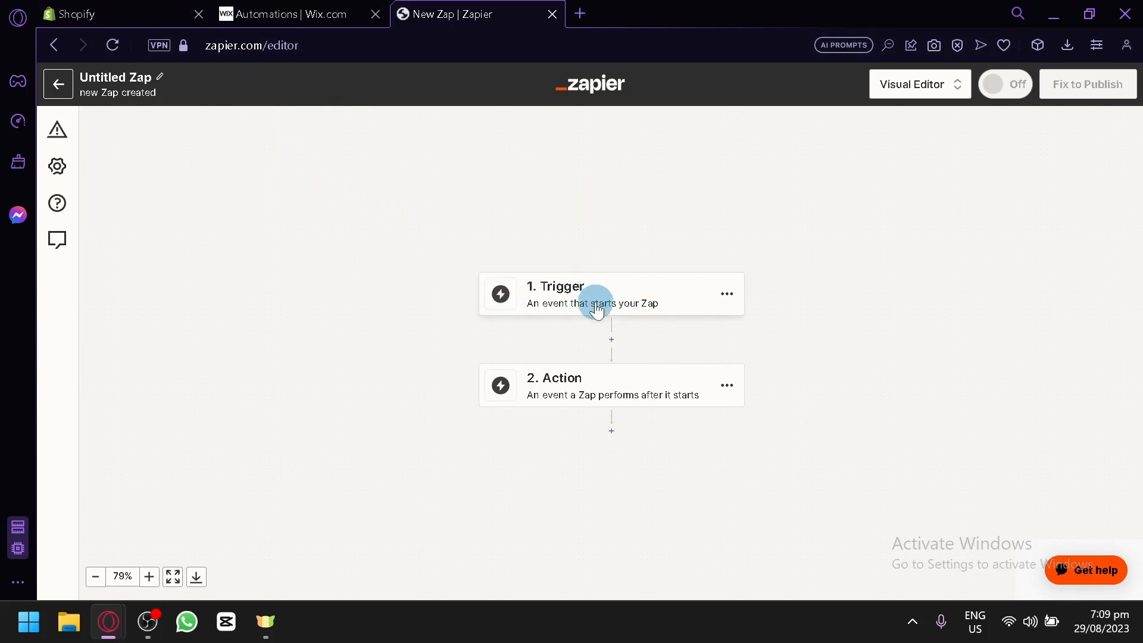
pyautogui.scroll(5, 789, 292)
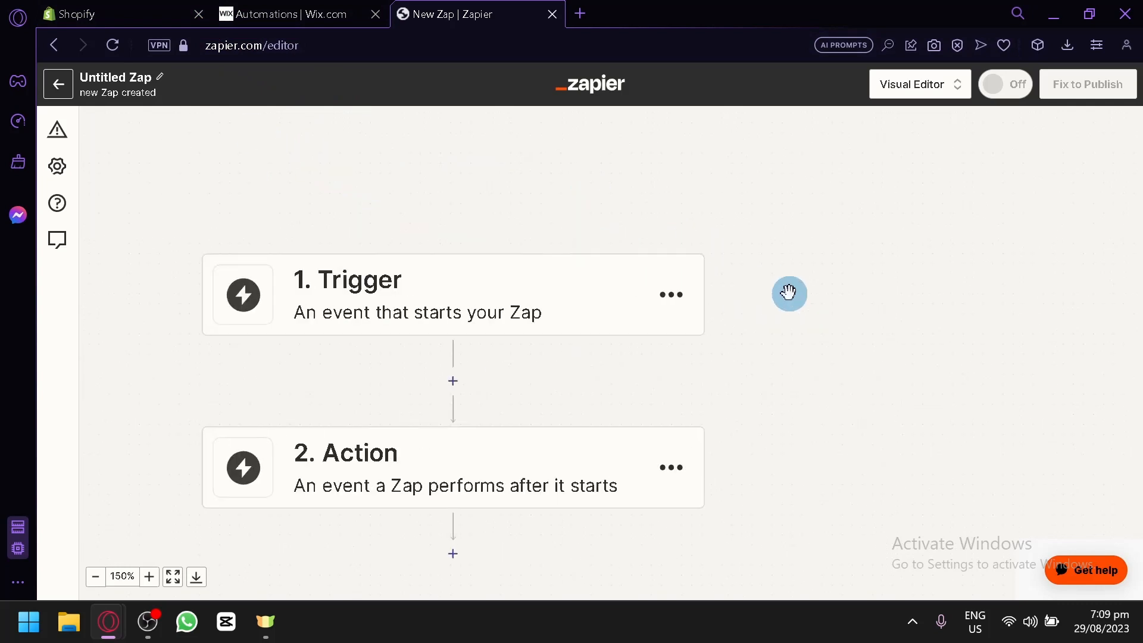
pyautogui.hscroll(-2, 789, 292)
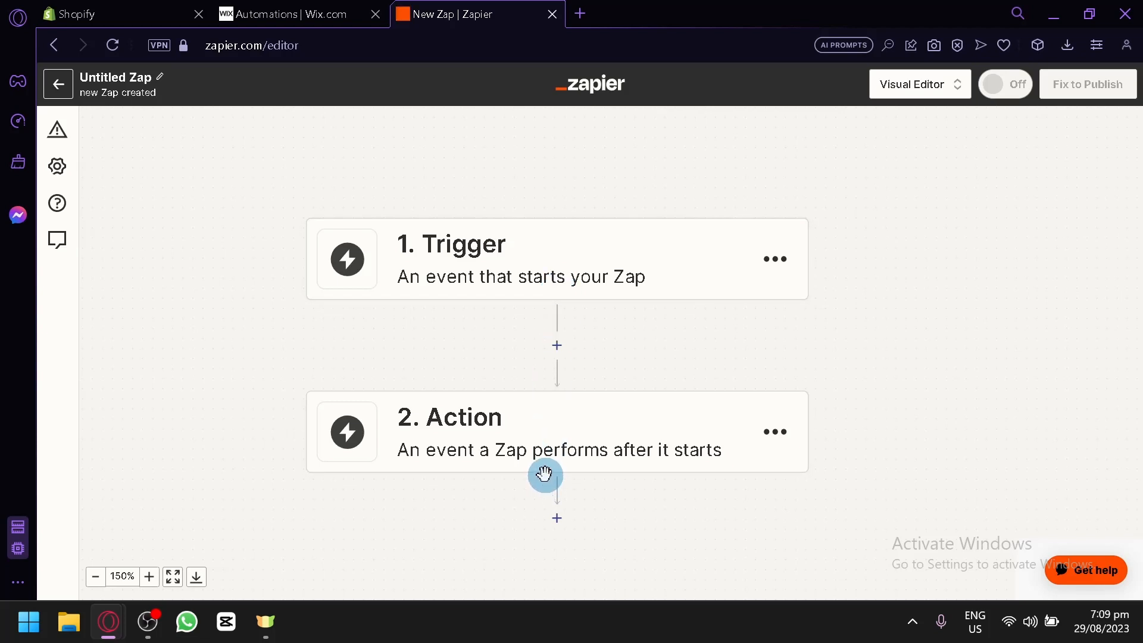
pyautogui.click(577, 245)
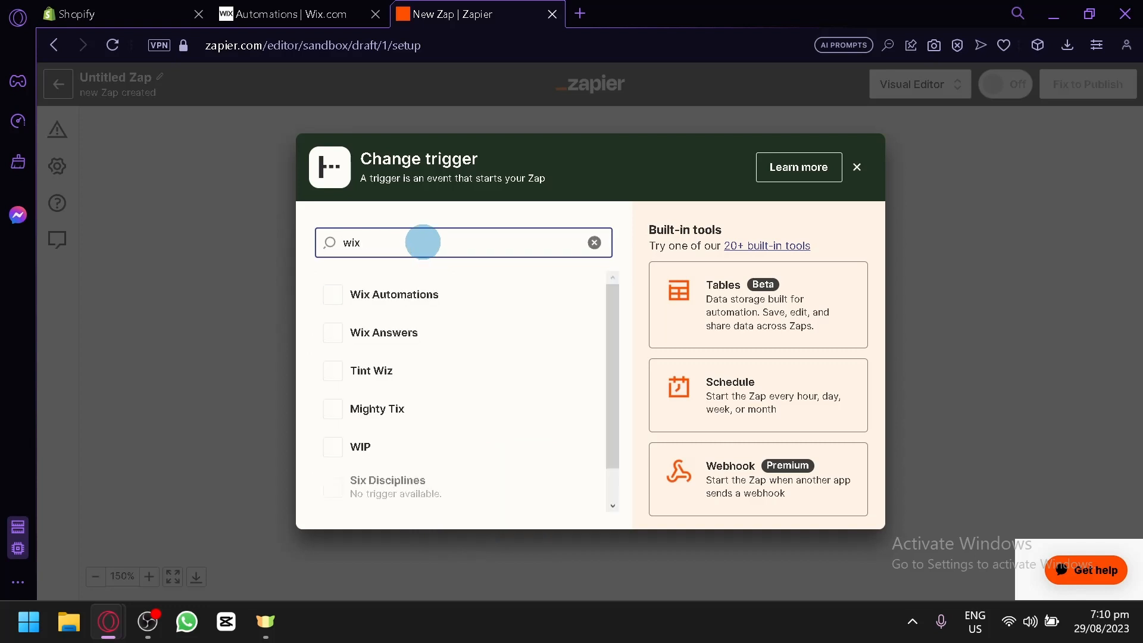
# Make Wix Automations the trigger app with the Automation Rule event.
pyautogui.click(396, 297)
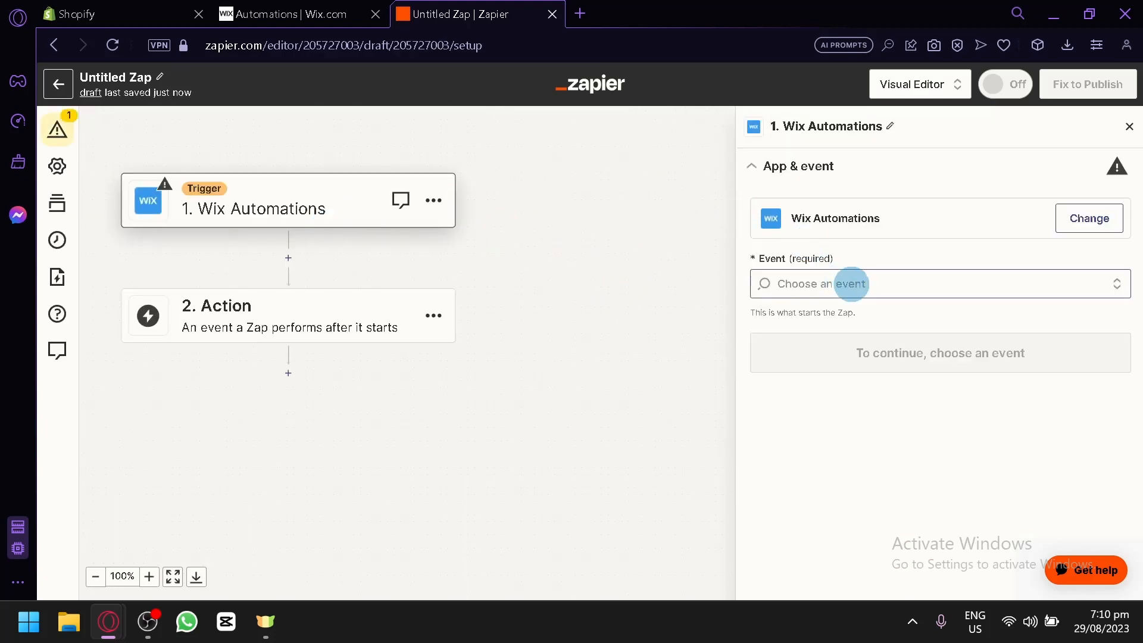
pyautogui.click(900, 278)
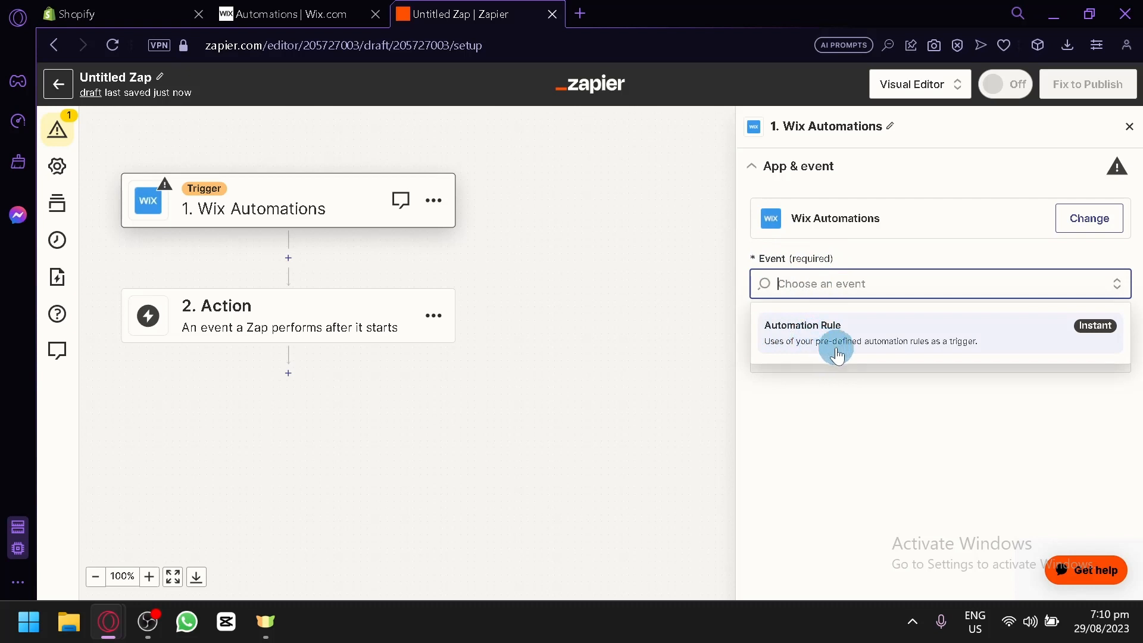
pyautogui.click(857, 337)
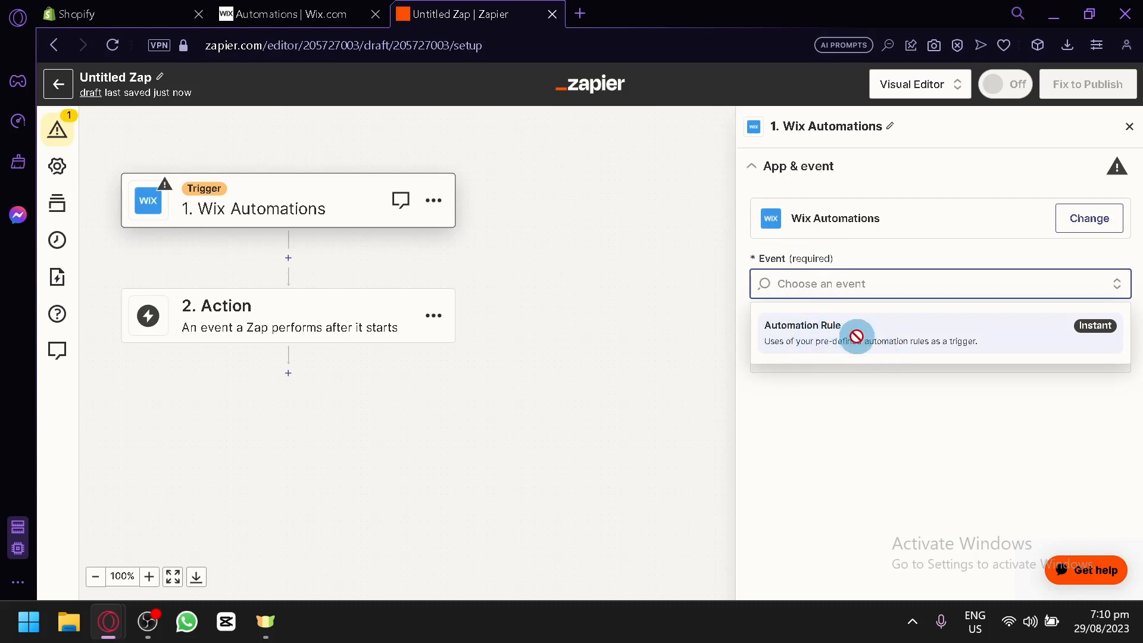
pyautogui.click(297, 14)
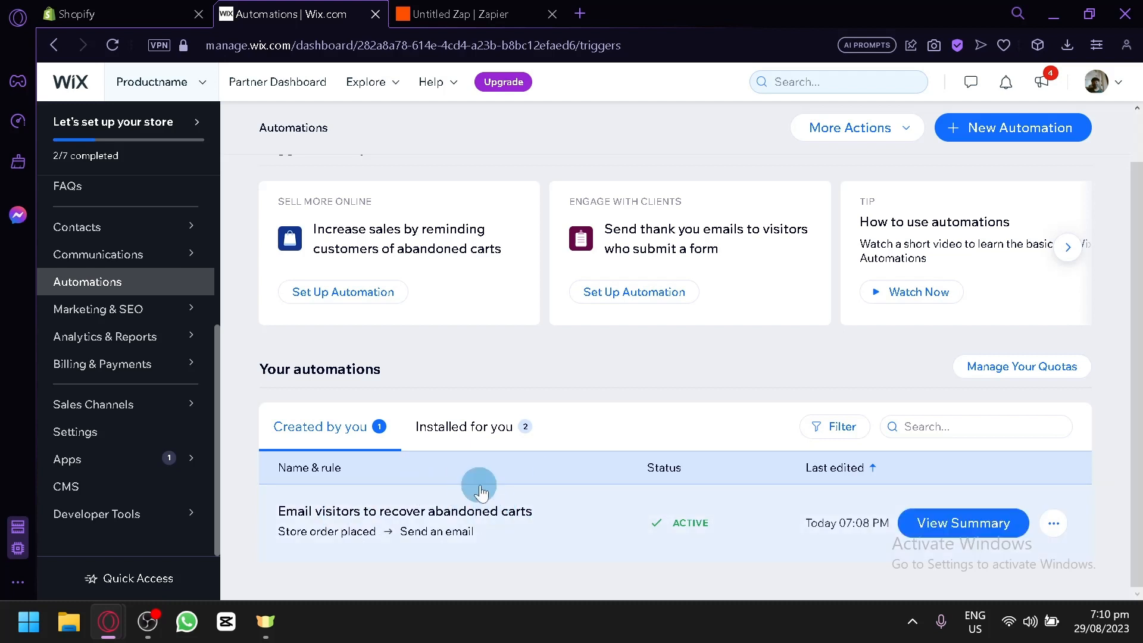
# Check the automations set up in Wix, then review the trigger event choices again.
pyautogui.click(452, 14)
pyautogui.click(315, 12)
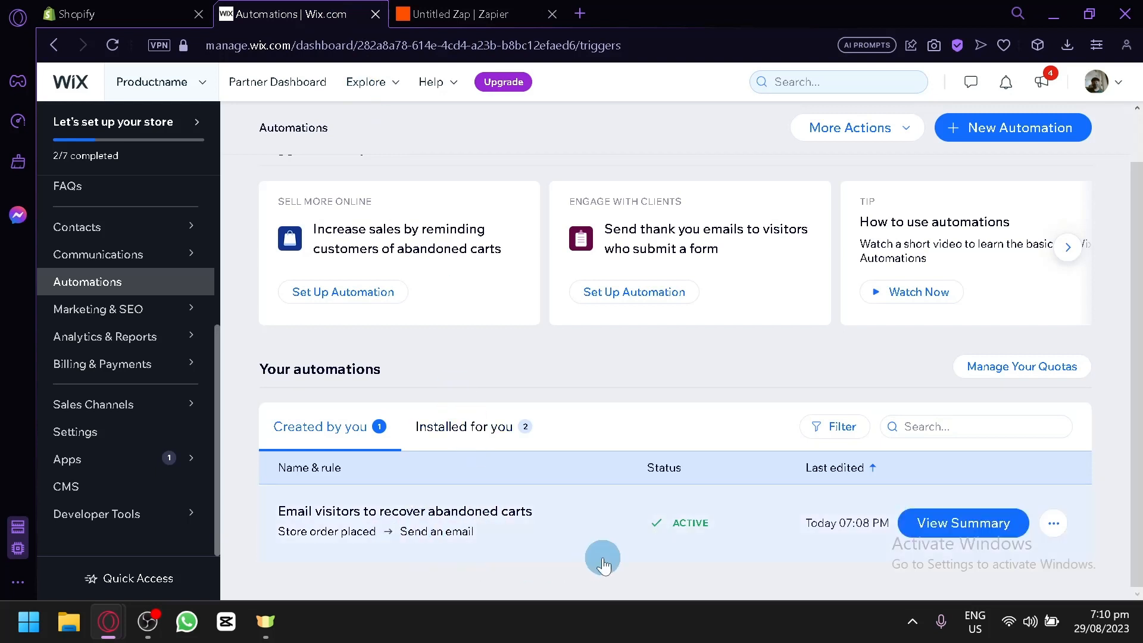
pyautogui.click(468, 14)
pyautogui.click(871, 289)
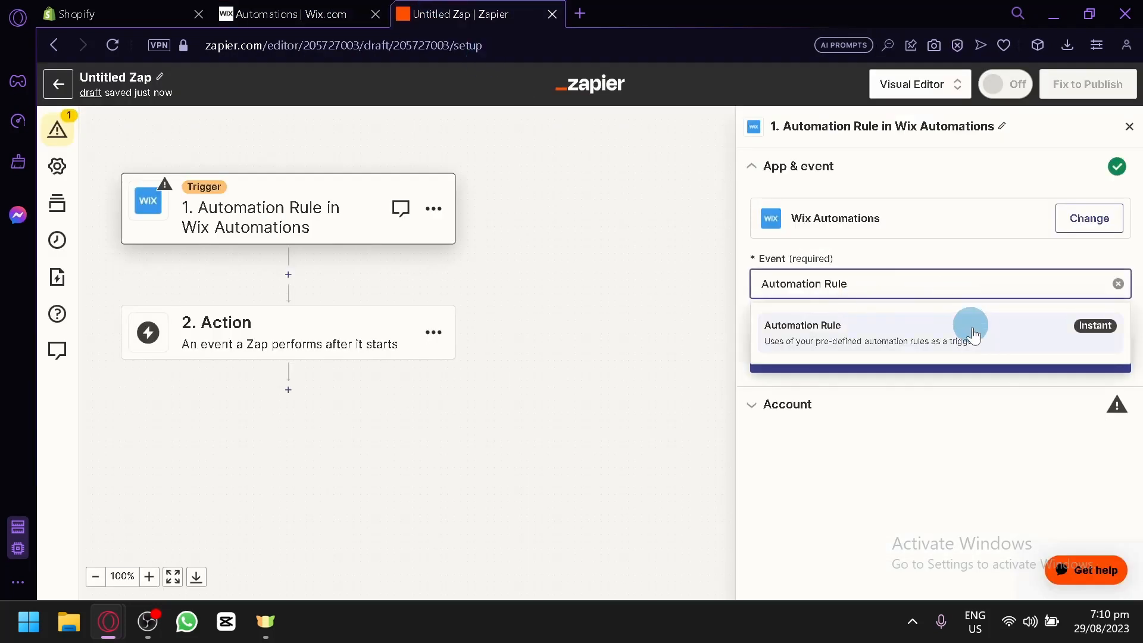
pyautogui.click(933, 467)
# Continue to the Account step and start signing in to the Wix Automations account.
pyautogui.click(896, 345)
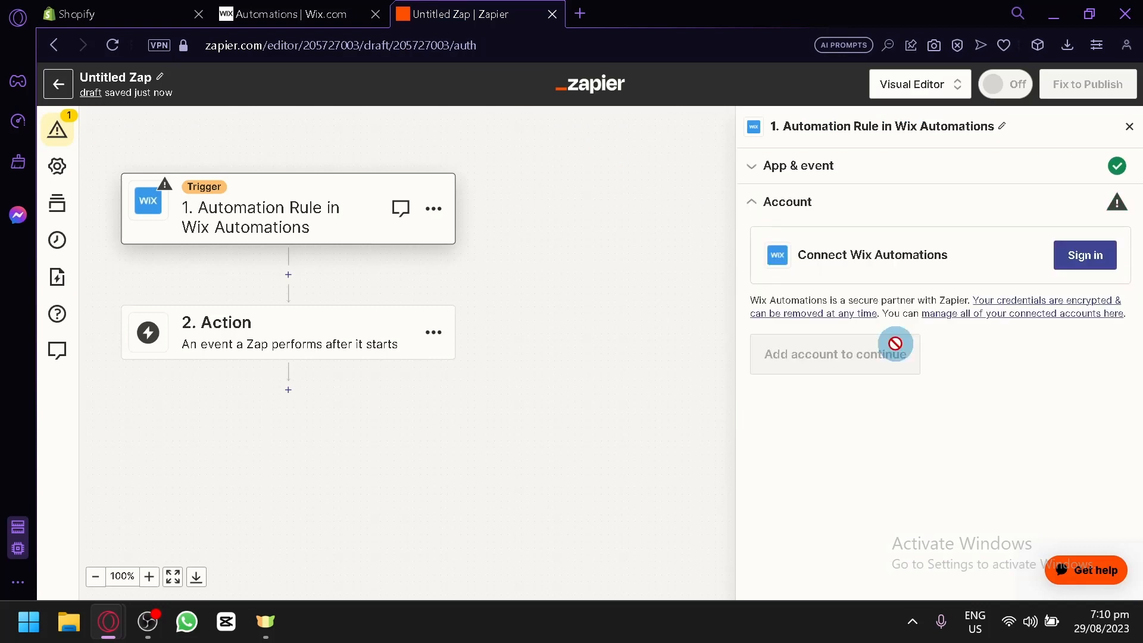
pyautogui.click(1067, 255)
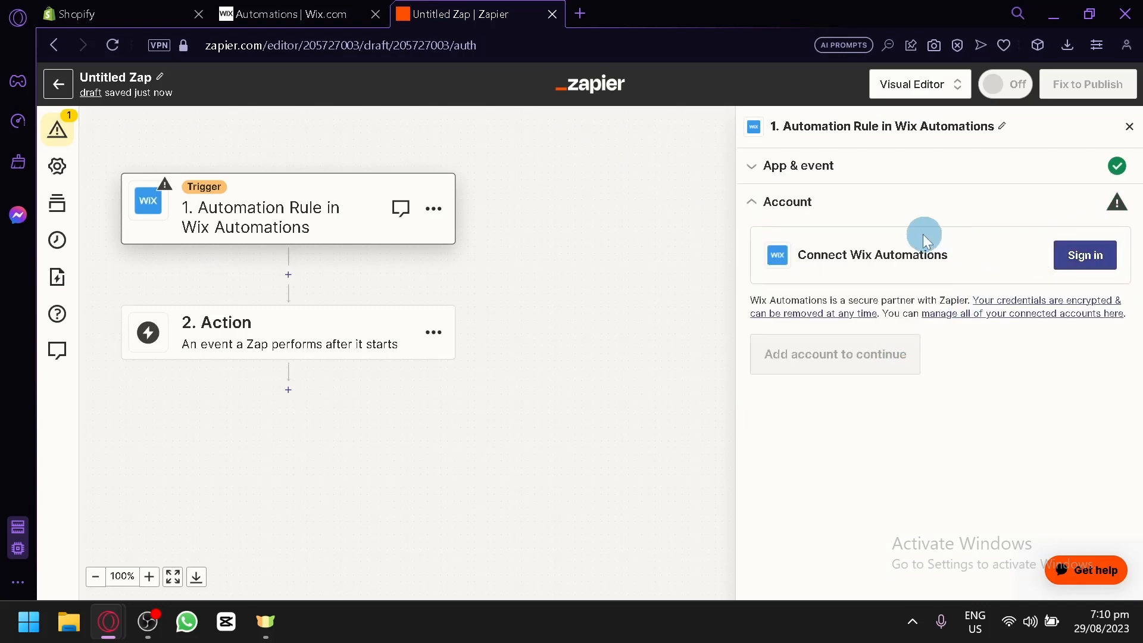
pyautogui.click(1069, 262)
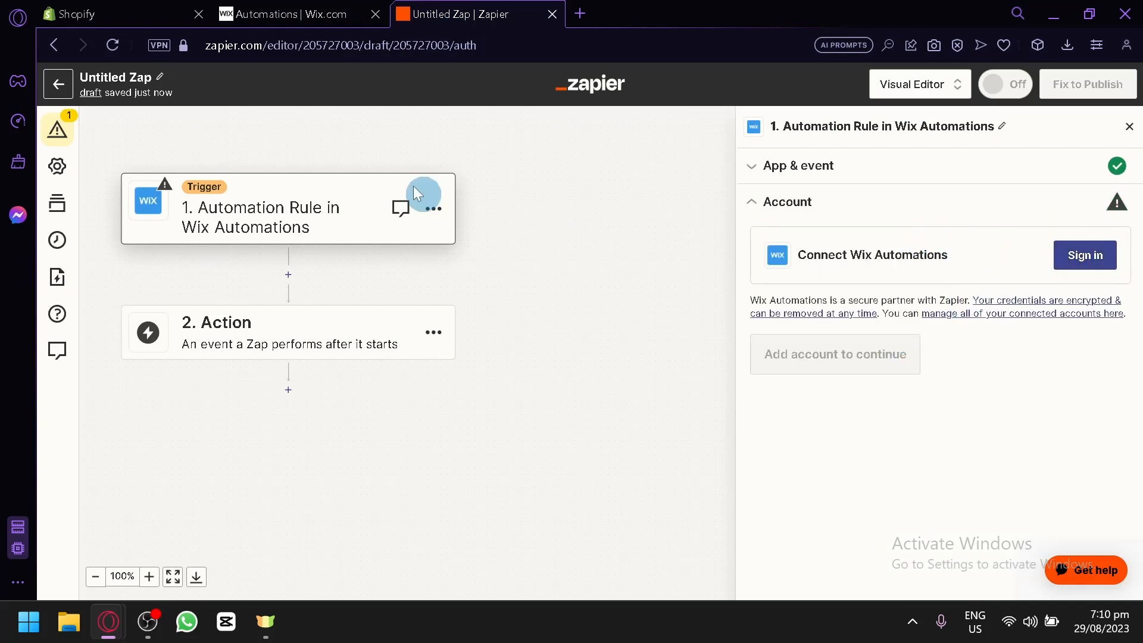
pyautogui.click(285, 9)
pyautogui.click(375, 220)
pyautogui.click(470, 14)
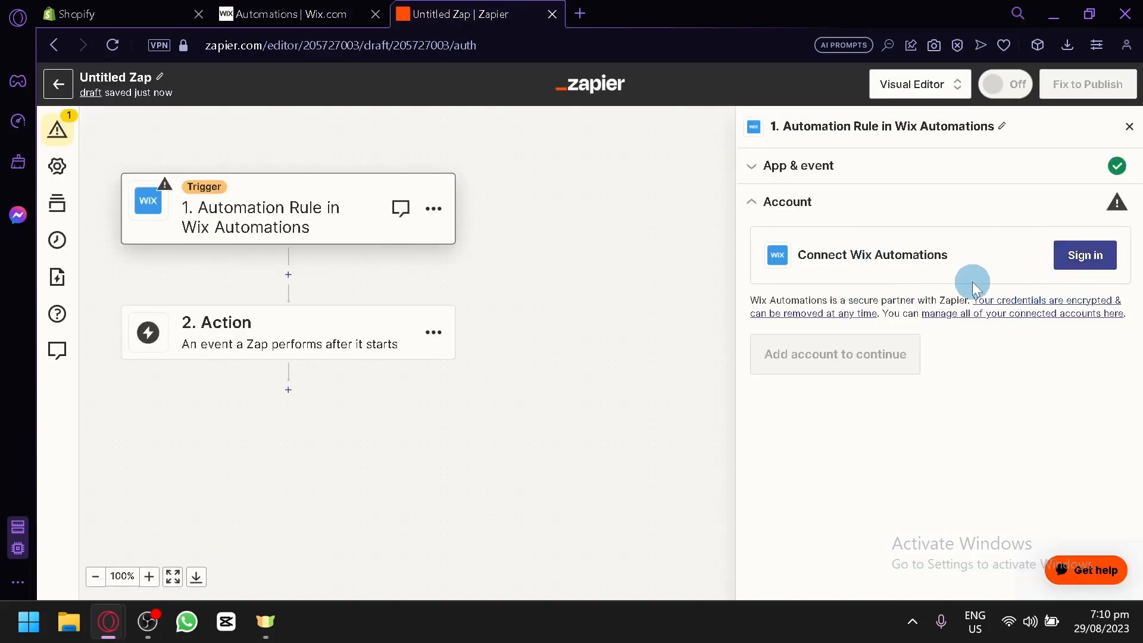
# Shift both Zap steps into view and open the empty 2. Action step.
pyautogui.click(323, 41)
pyautogui.click(284, 13)
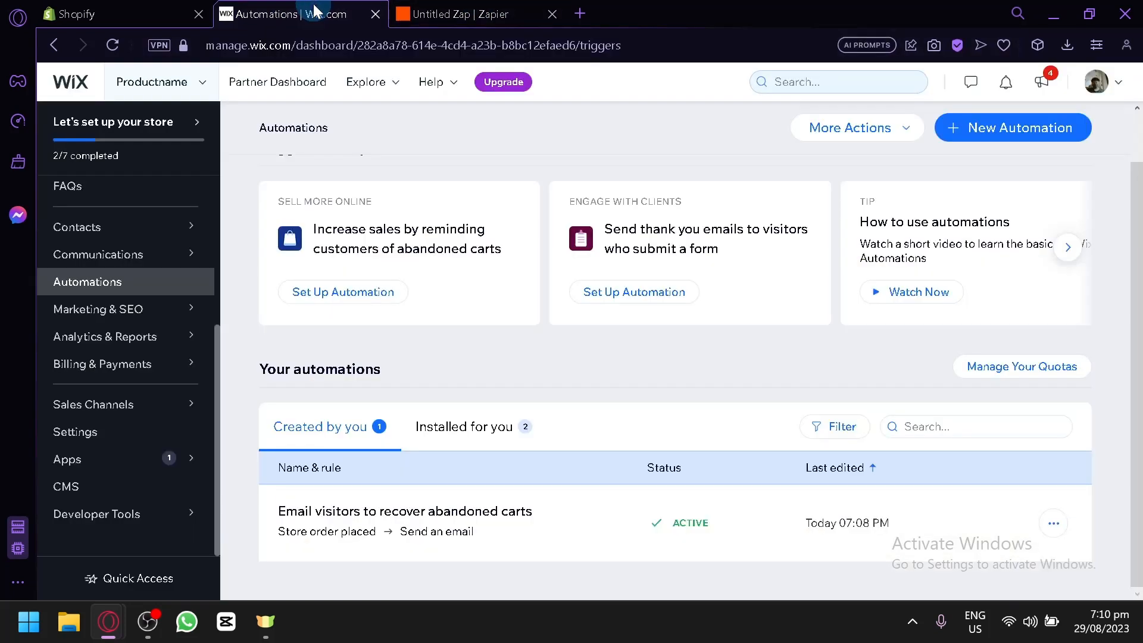
pyautogui.click(459, 14)
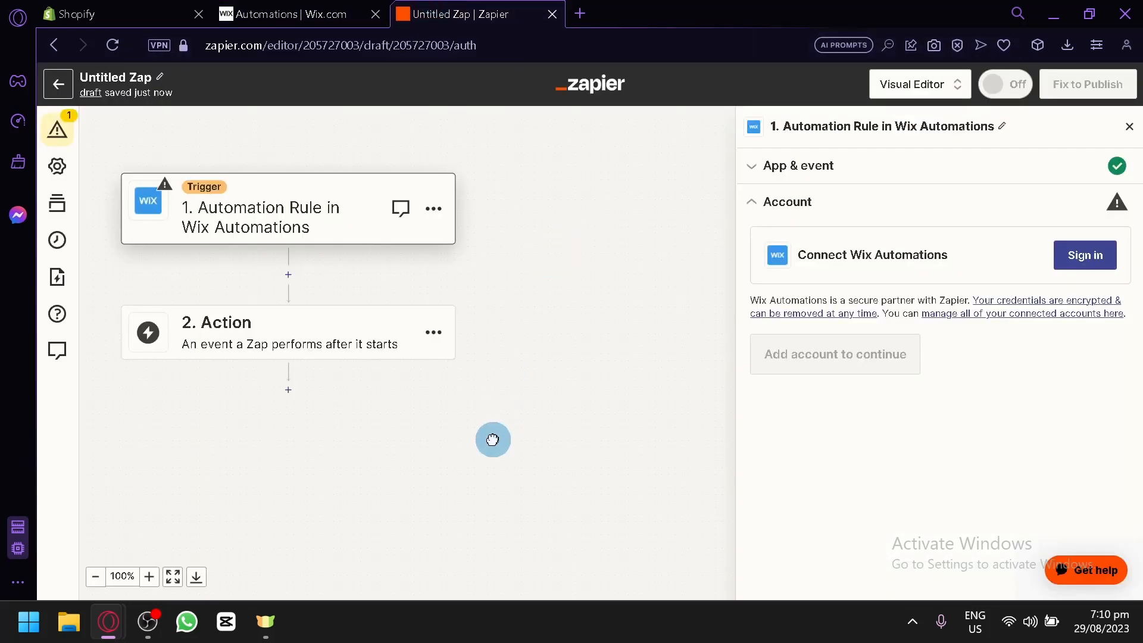
pyautogui.moveTo(429, 465); pyautogui.dragTo(518, 498)
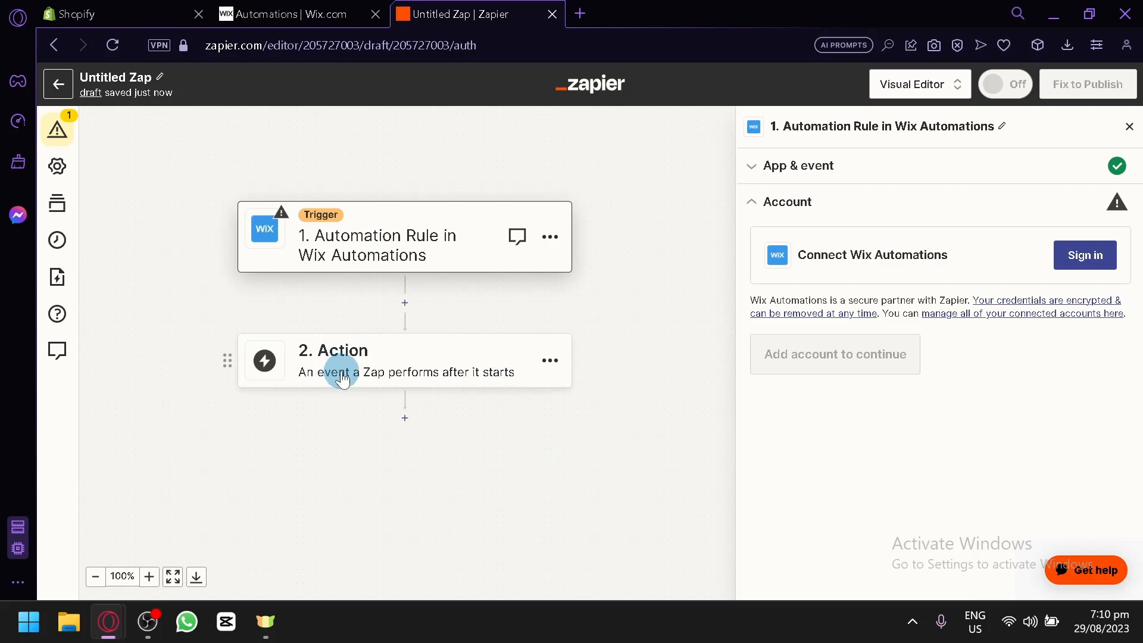
pyautogui.click(381, 355)
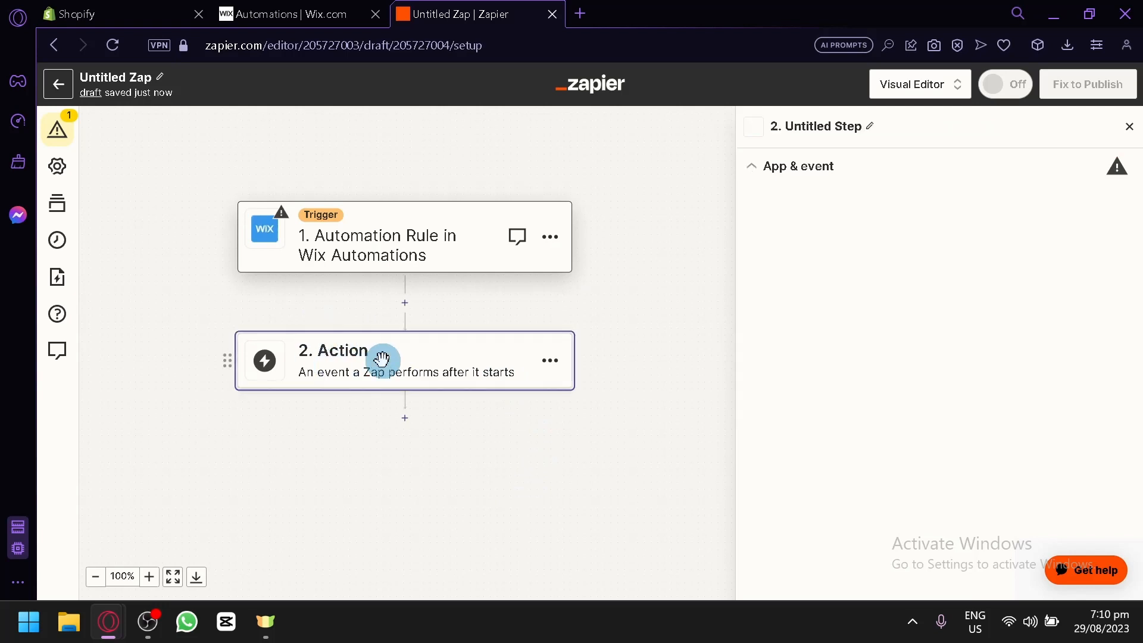
# Search for 'Shopify' in the Change action dialog and pick it as step 2's app.
pyautogui.write('s')
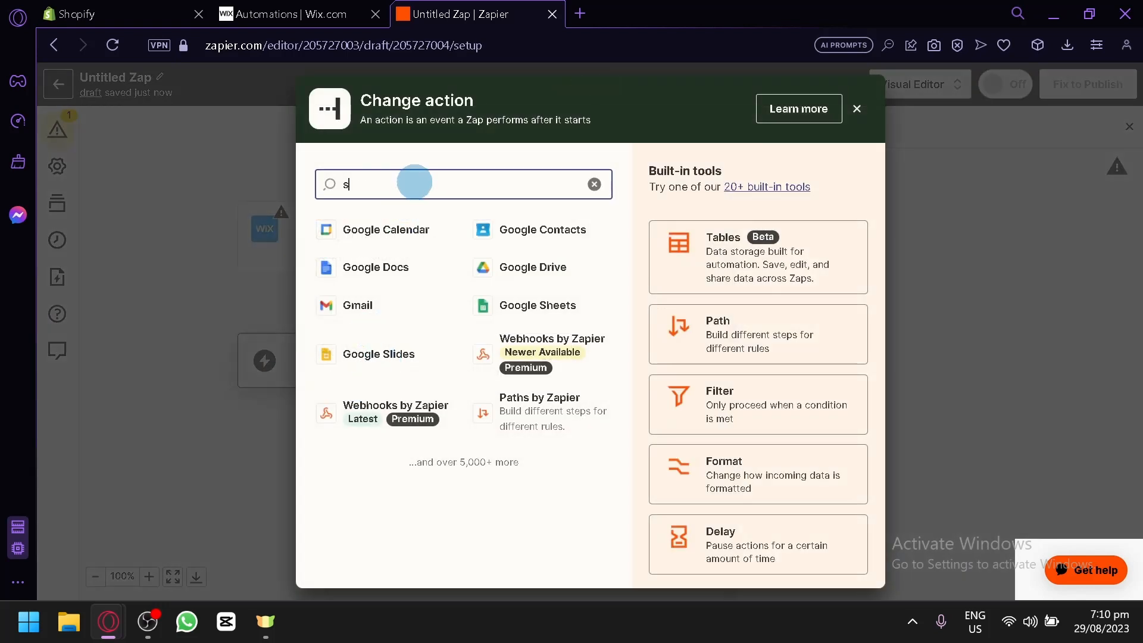
pyautogui.write('o')
pyautogui.press('BackSpace')
pyautogui.press('BackSpace')
pyautogui.press('BackSpace')
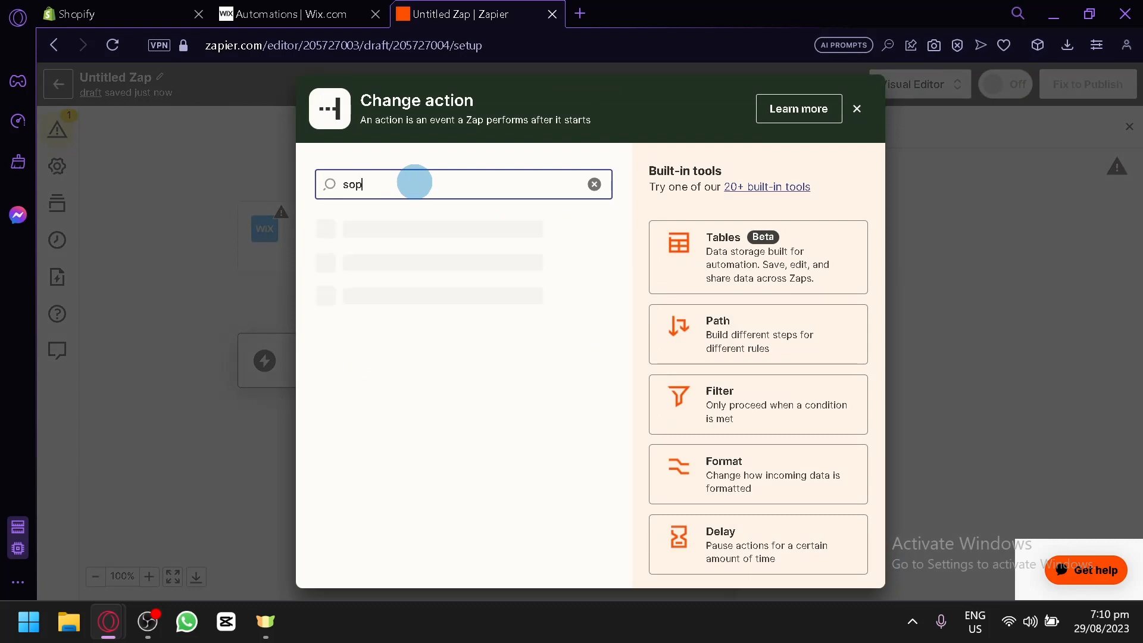
pyautogui.write('hpify')
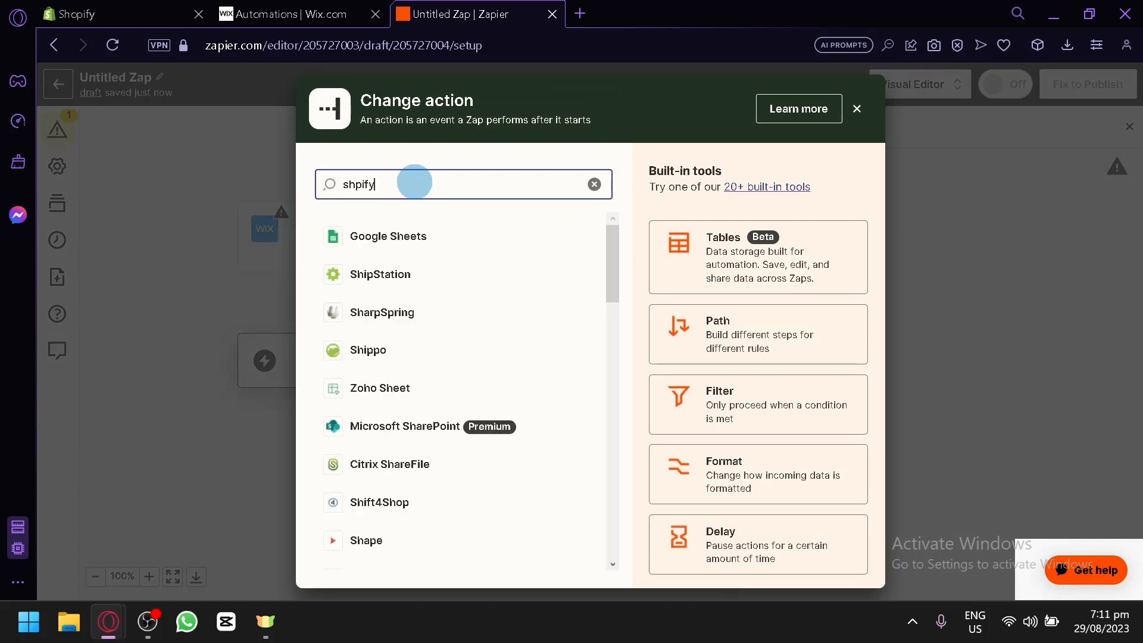
pyautogui.press('BackSpace')
pyautogui.press('BackSpace')
pyautogui.press('BackSpace')
pyautogui.press('BackSpace')
pyautogui.write('o')
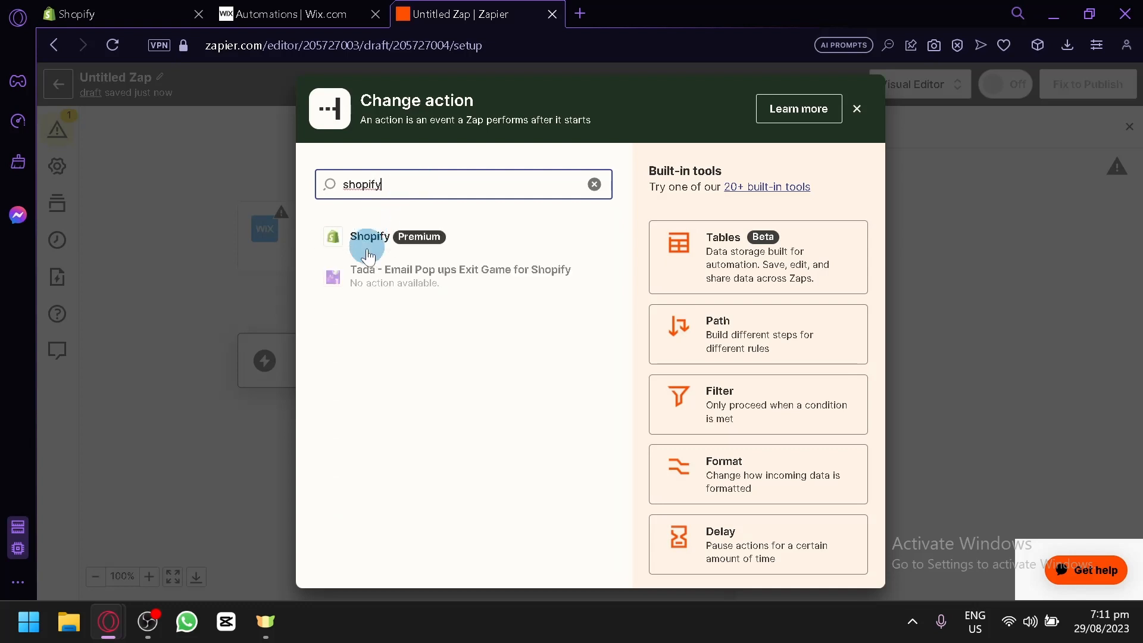
pyautogui.click(351, 240)
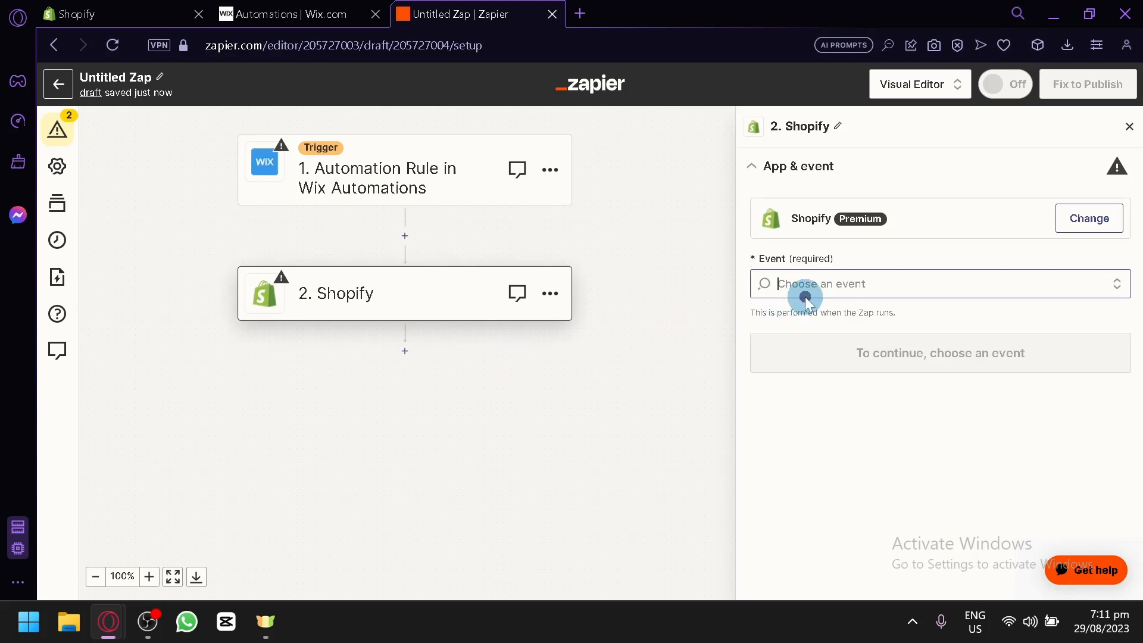
# Open the Shopify action Event dropdown and compare it against the Wix automations dashboard.
pyautogui.click(805, 294)
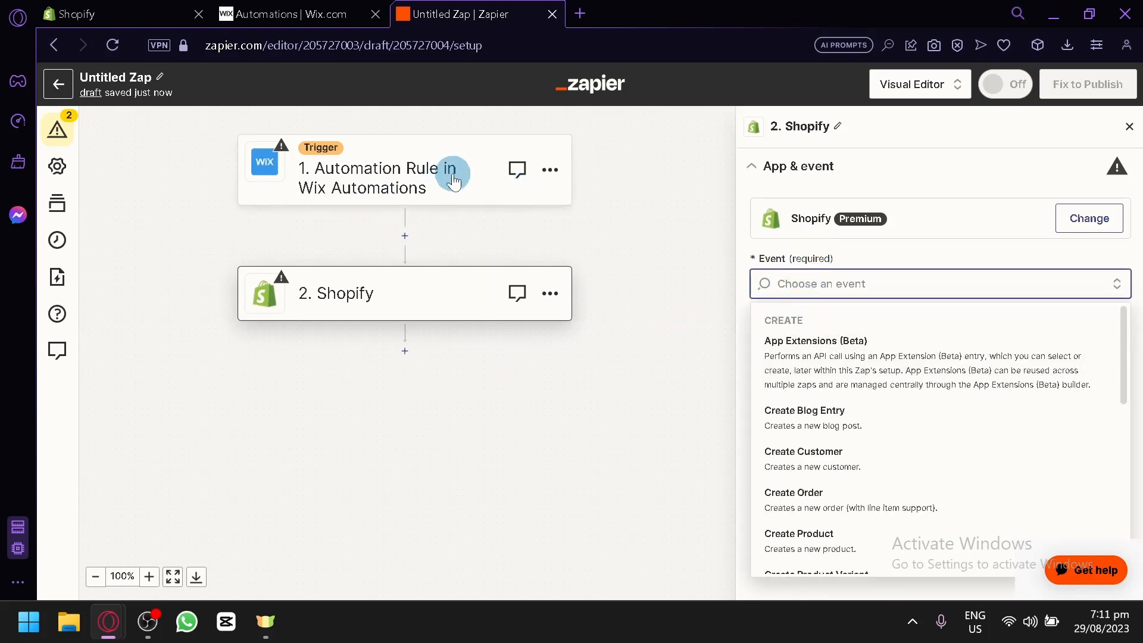
pyautogui.click(286, 8)
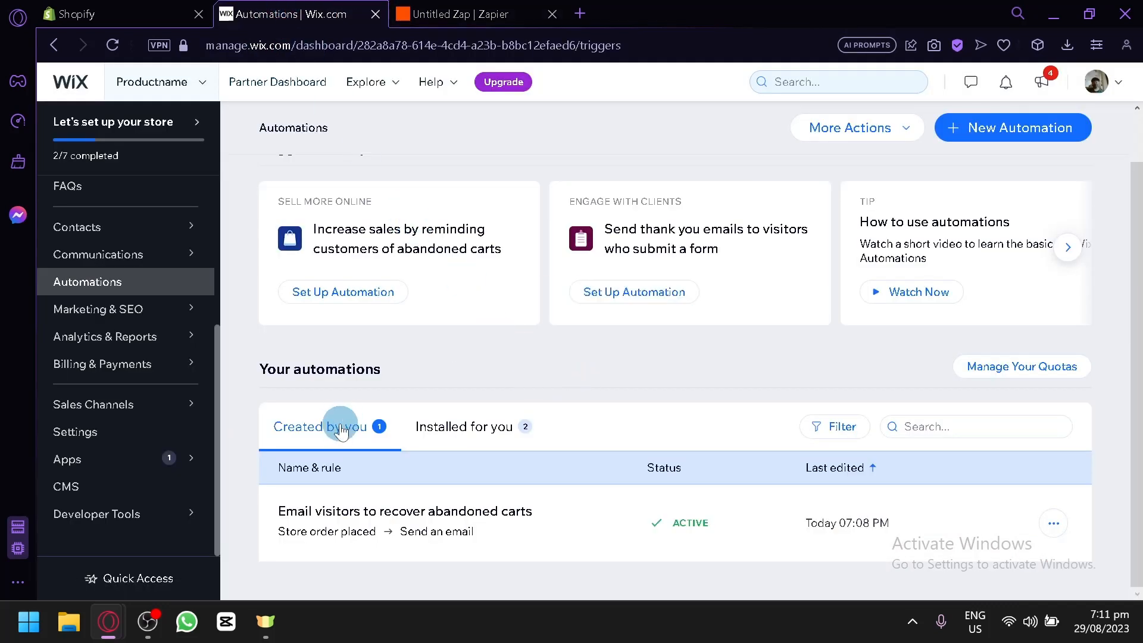
pyautogui.moveTo(325, 536)
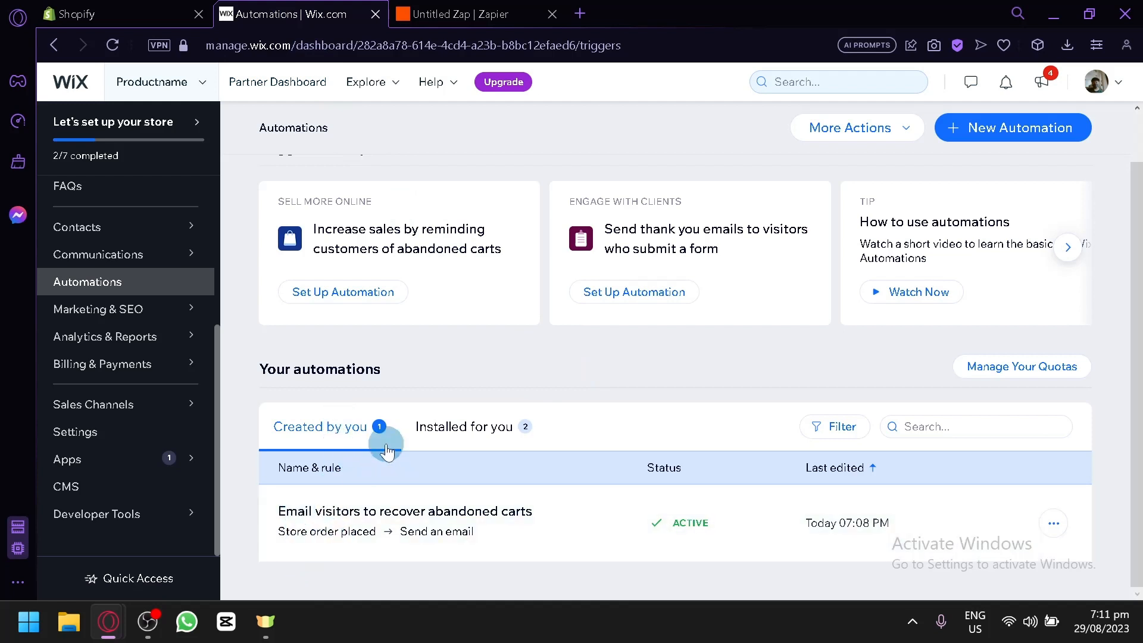
pyautogui.click(442, 22)
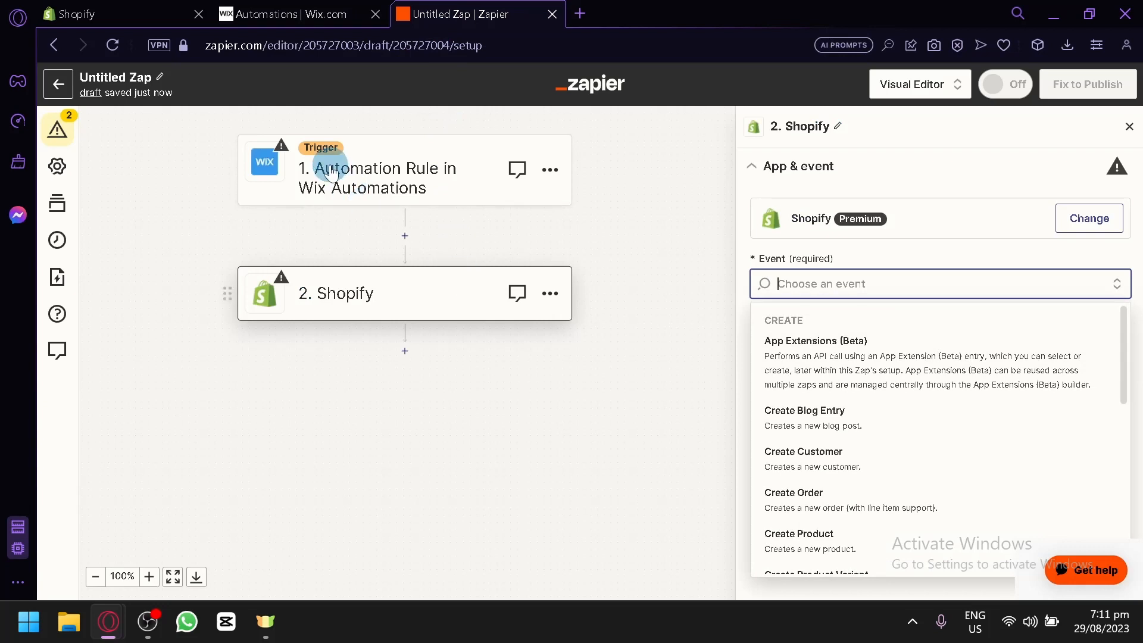
pyautogui.click(327, 13)
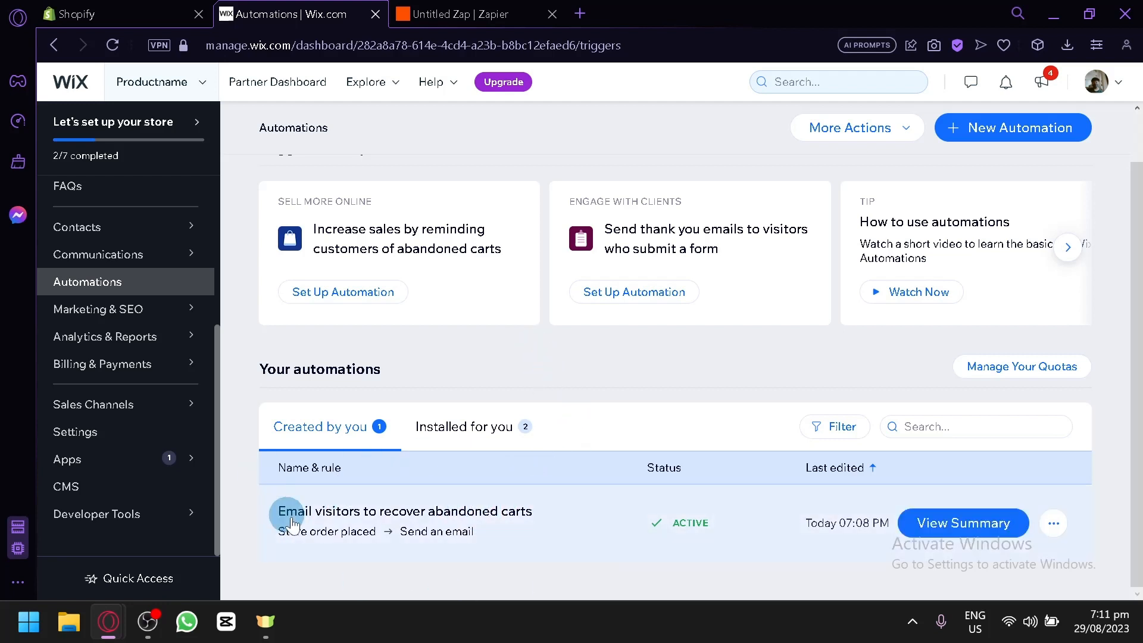
pyautogui.click(452, 14)
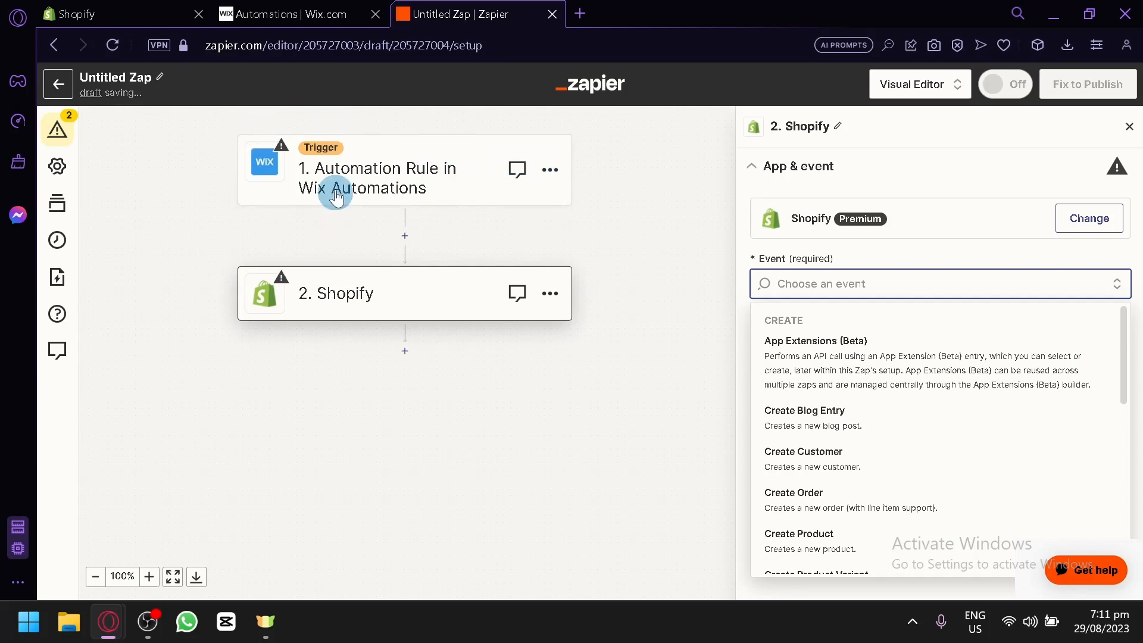
# Look over the Wix dashboard and Shopify store admin, then reopen the Shopify event list.
pyautogui.click(292, 8)
pyautogui.click(454, 12)
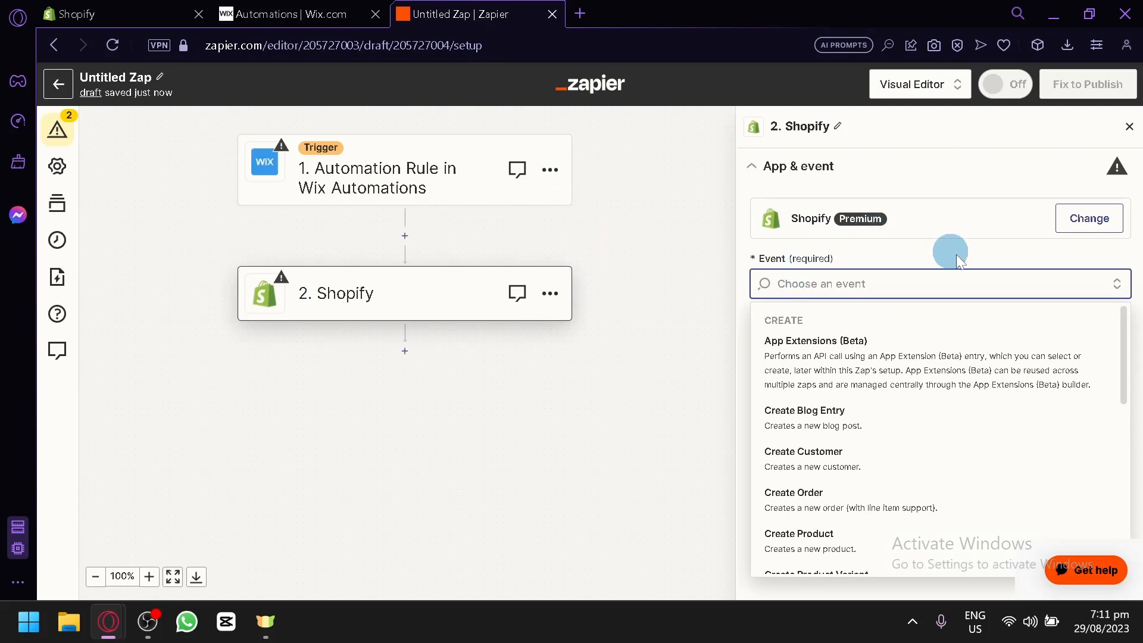
pyautogui.scroll(-2, 956, 411)
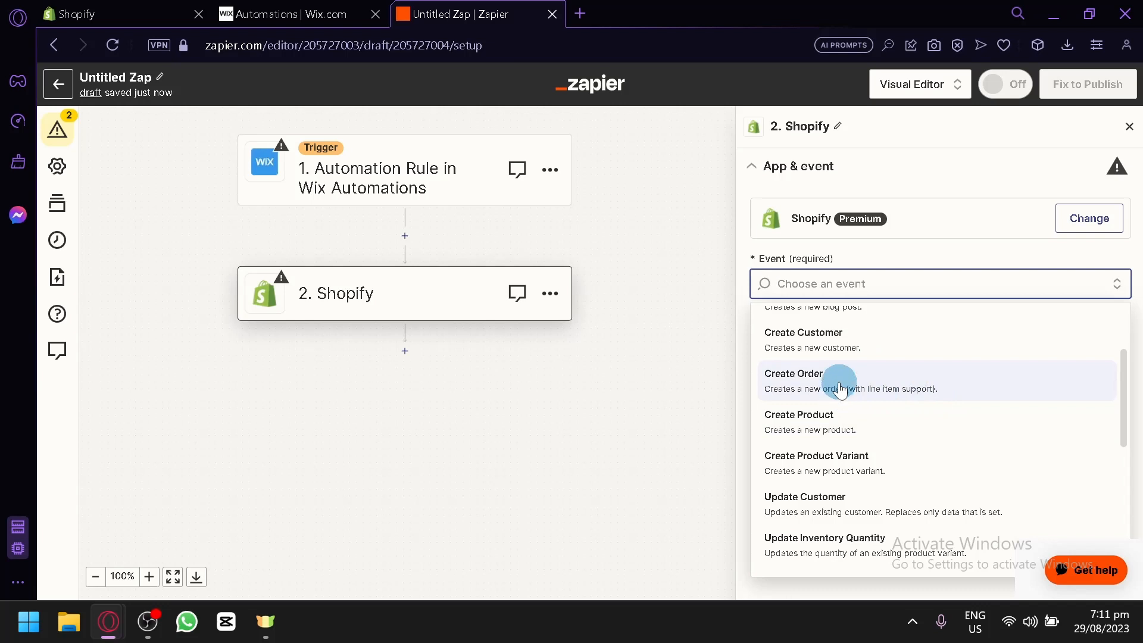
pyautogui.click(305, 9)
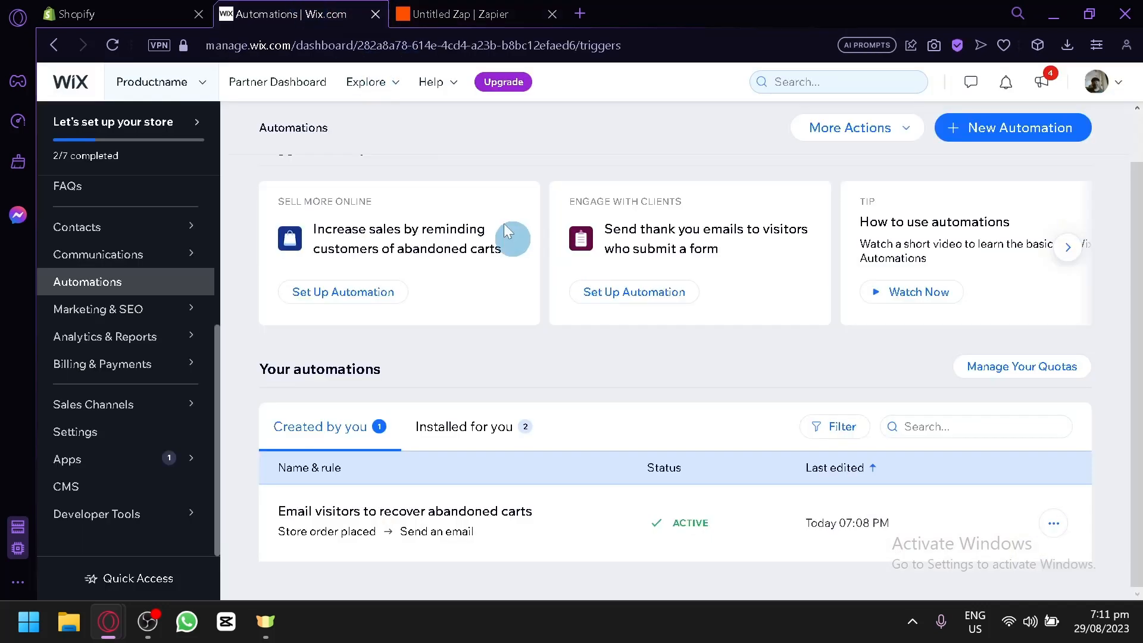
pyautogui.click(142, 7)
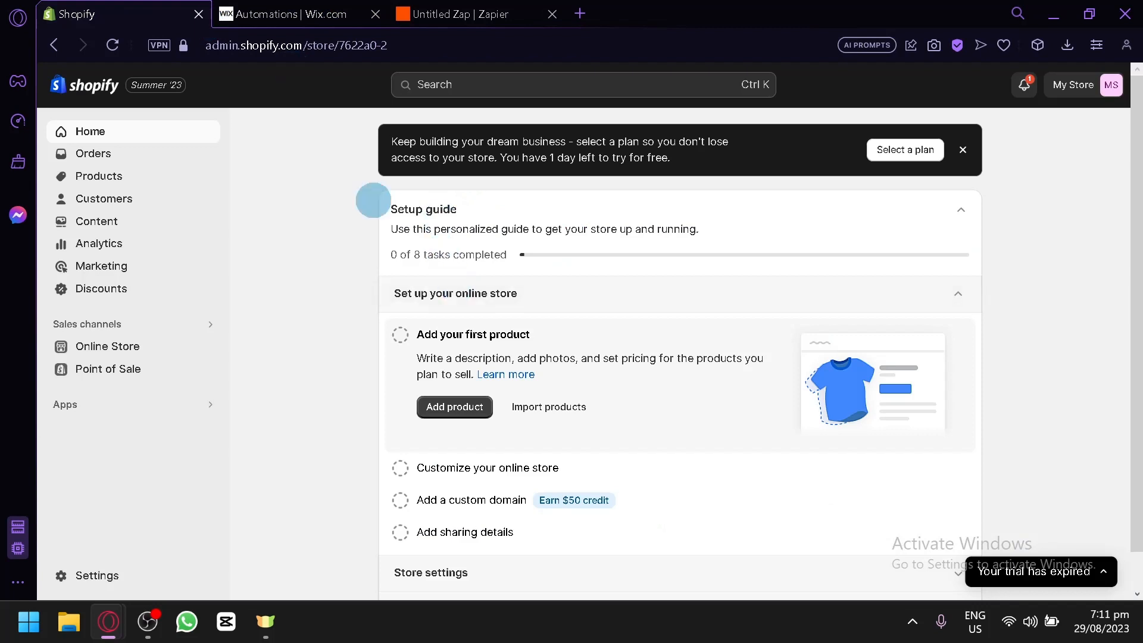
pyautogui.click(440, 13)
pyautogui.click(929, 283)
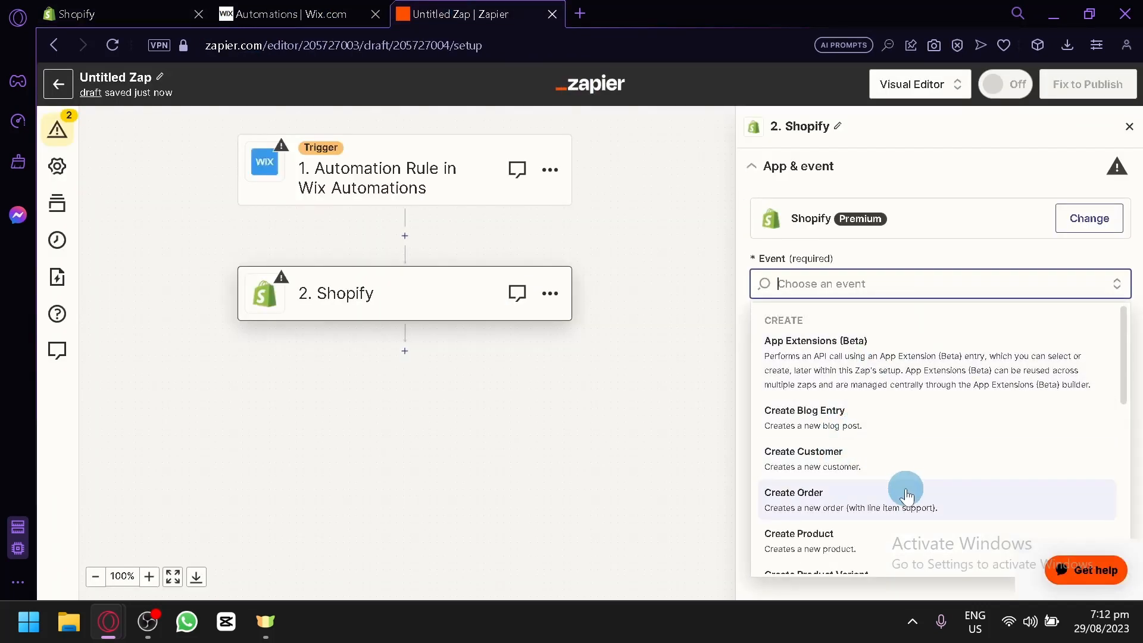
# Browse the Create, Update, API Request and Search events, then close the list unchosen.
pyautogui.scroll(-2, 834, 470)
pyautogui.scroll(2, 822, 434)
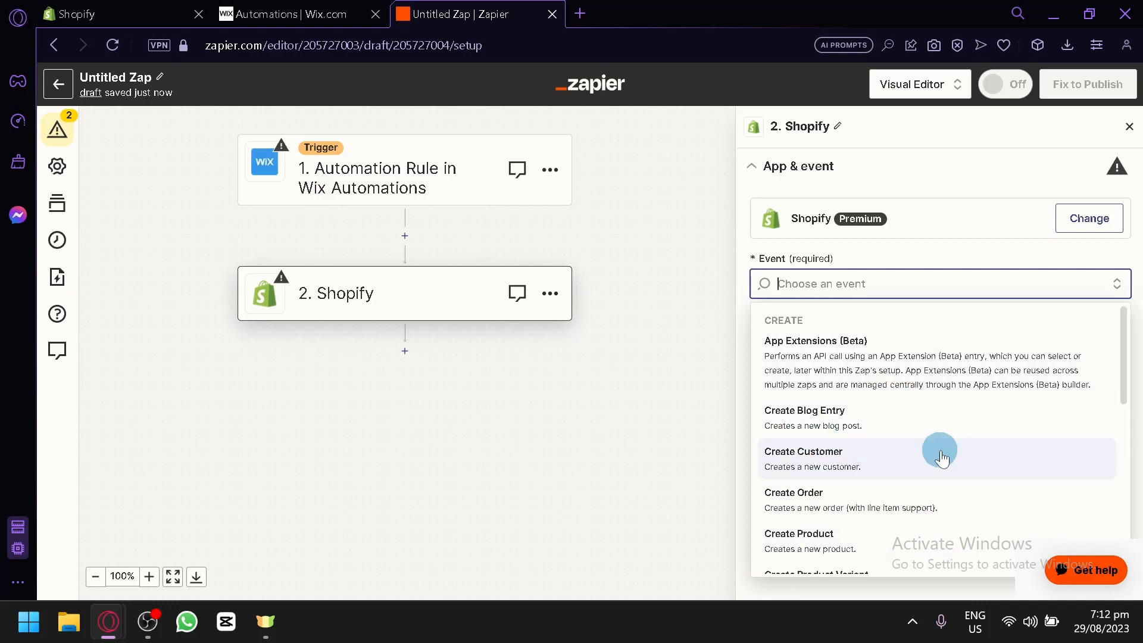
pyautogui.scroll(-4, 943, 470)
pyautogui.scroll(-3, 948, 487)
pyautogui.scroll(8, 948, 477)
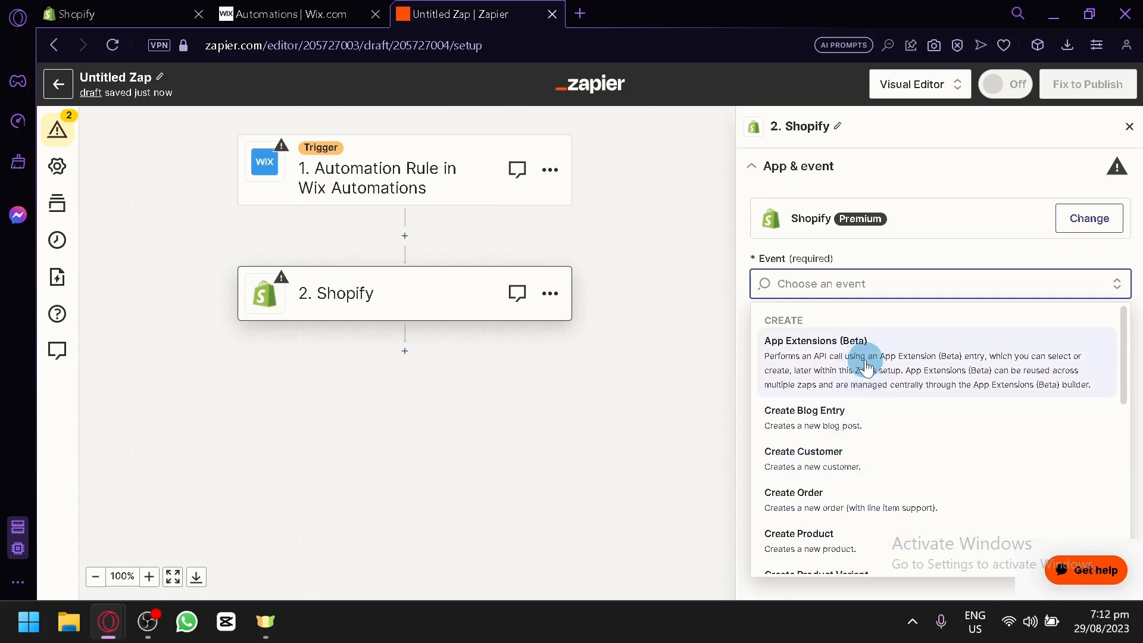
pyautogui.scroll(-6, 866, 370)
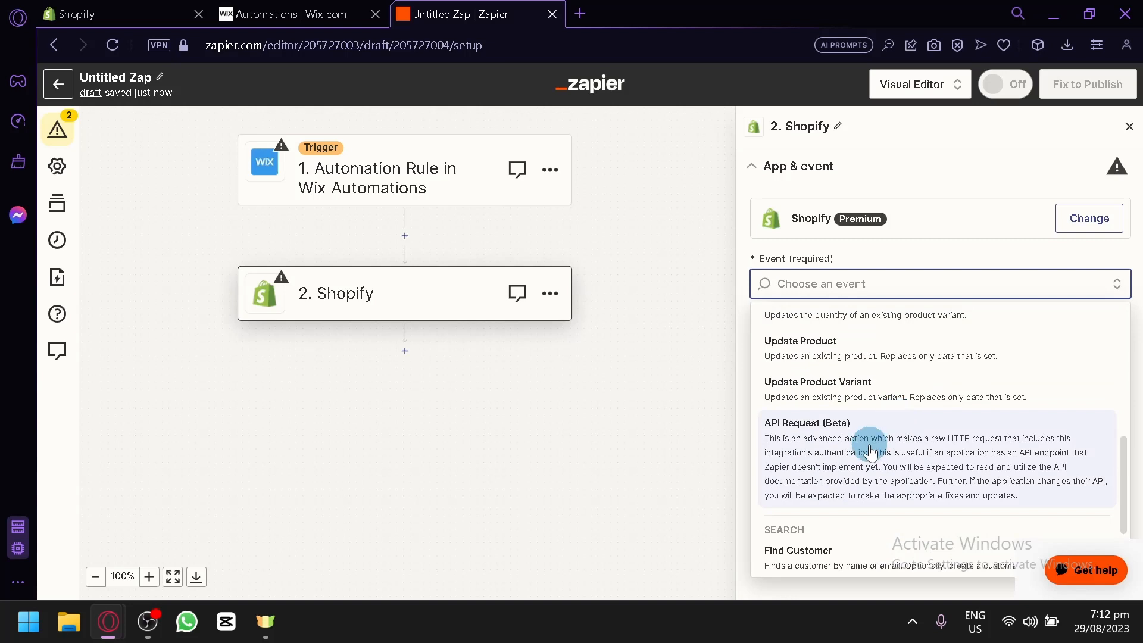
pyautogui.scroll(-2, 875, 447)
pyautogui.scroll(6, 883, 440)
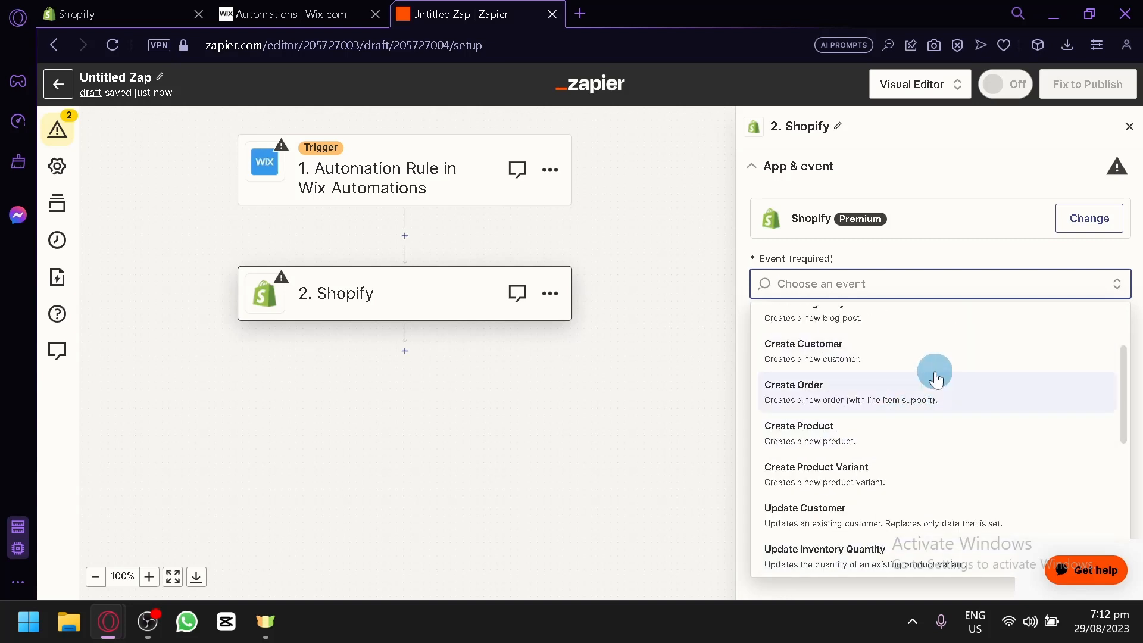
pyautogui.scroll(-4, 948, 395)
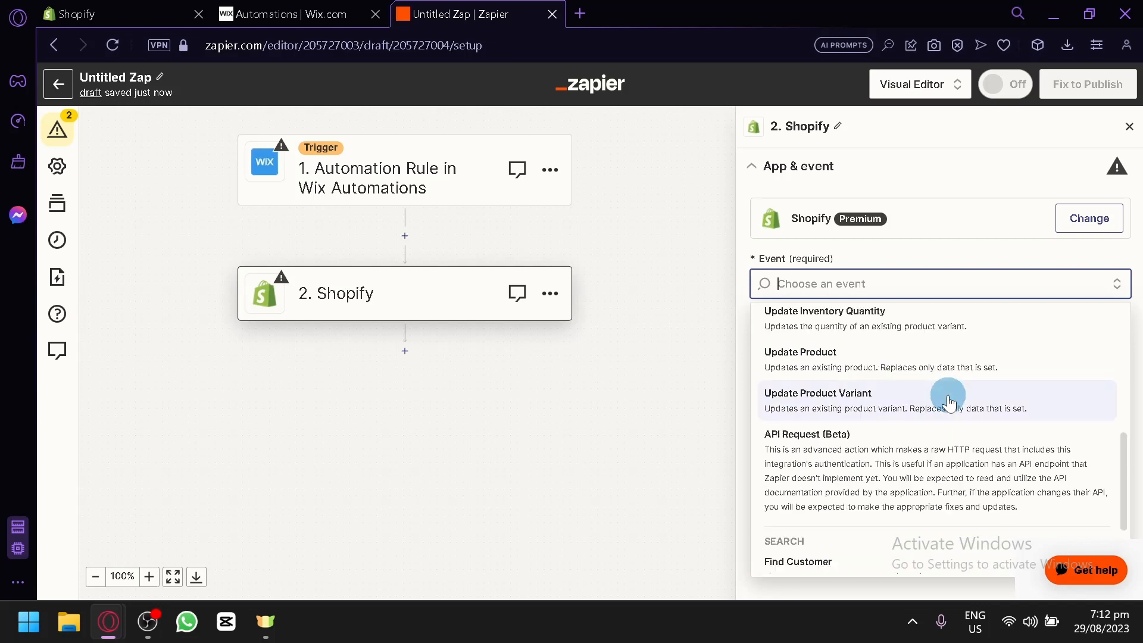
pyautogui.scroll(-2, 941, 411)
pyautogui.scroll(4, 933, 434)
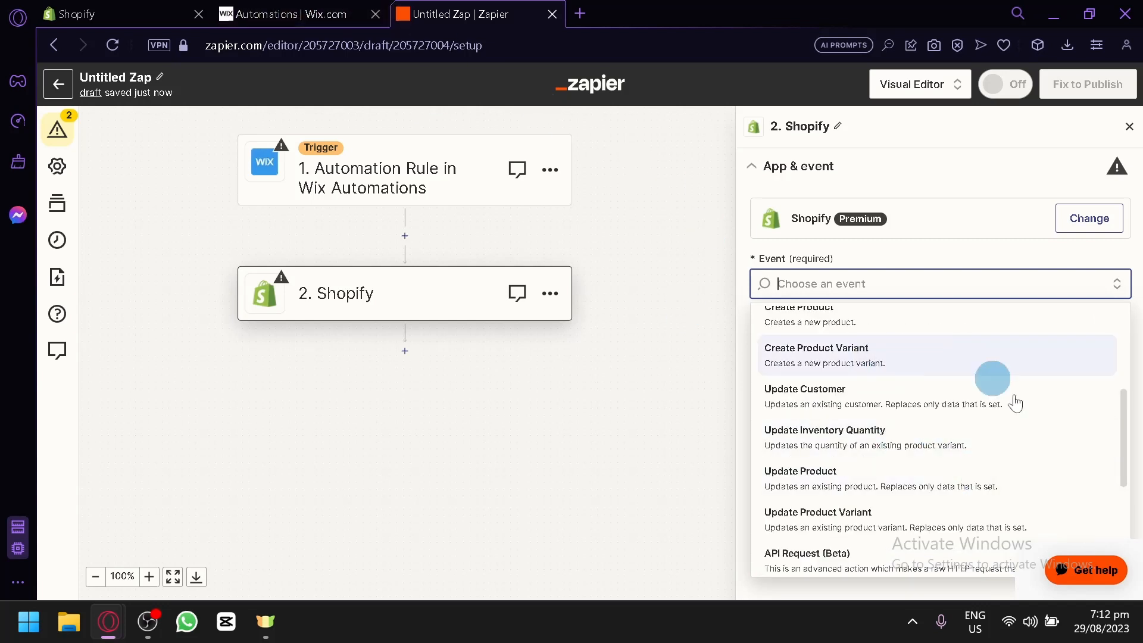
pyautogui.scroll(-4, 893, 413)
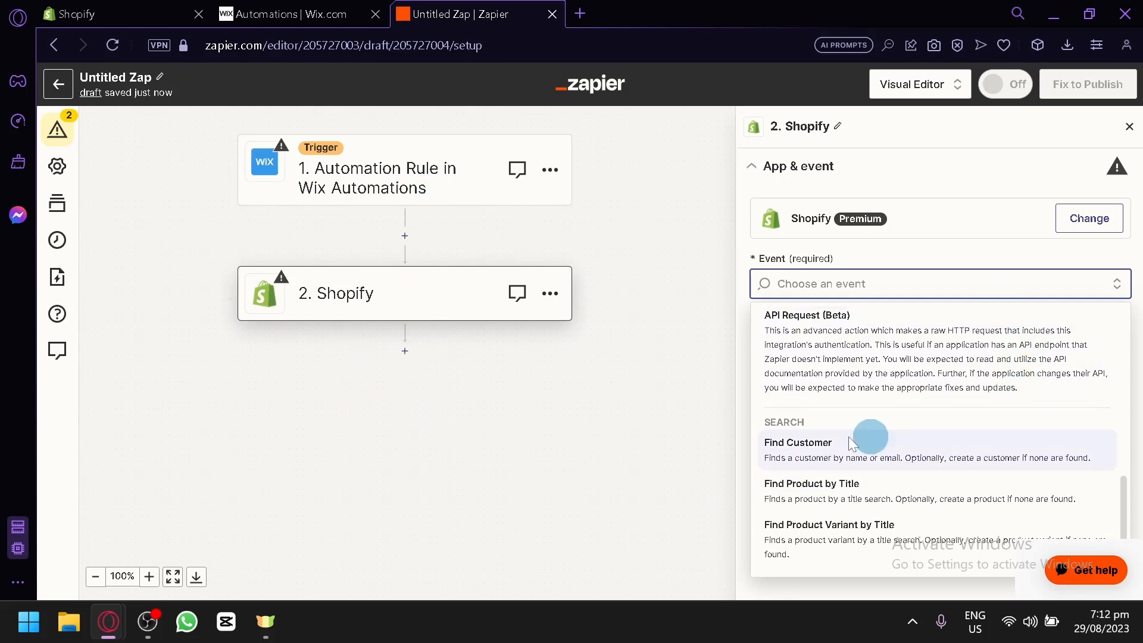
pyautogui.scroll(8, 881, 414)
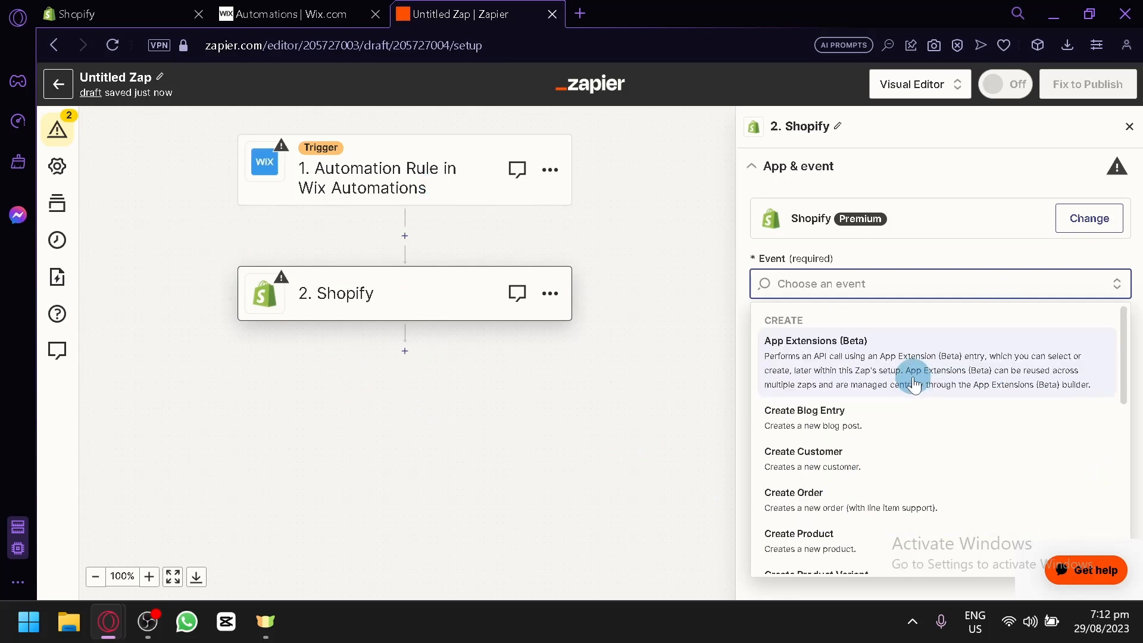
pyautogui.scroll(-2, 915, 387)
pyautogui.scroll(-4, 911, 393)
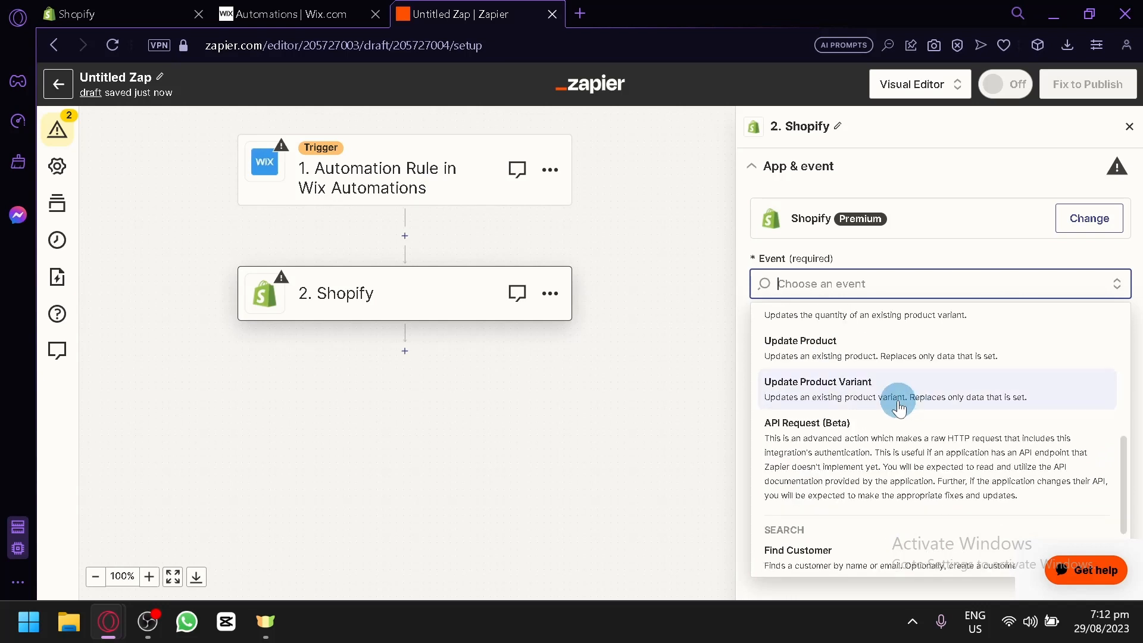
pyautogui.click(431, 464)
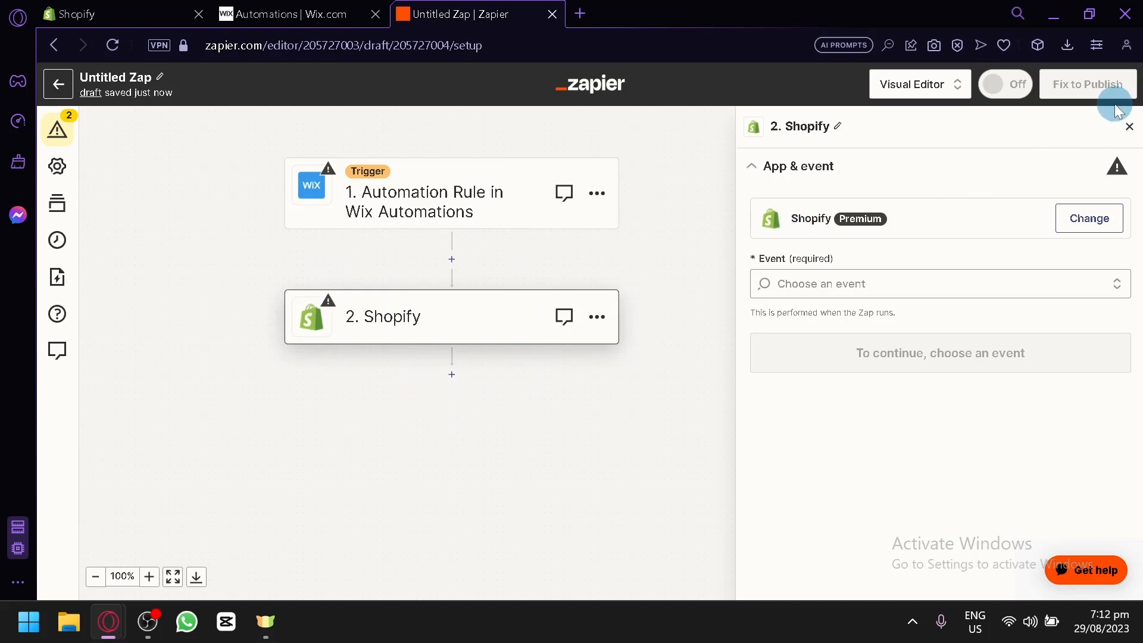
pyautogui.scroll(5, 1115, 105)
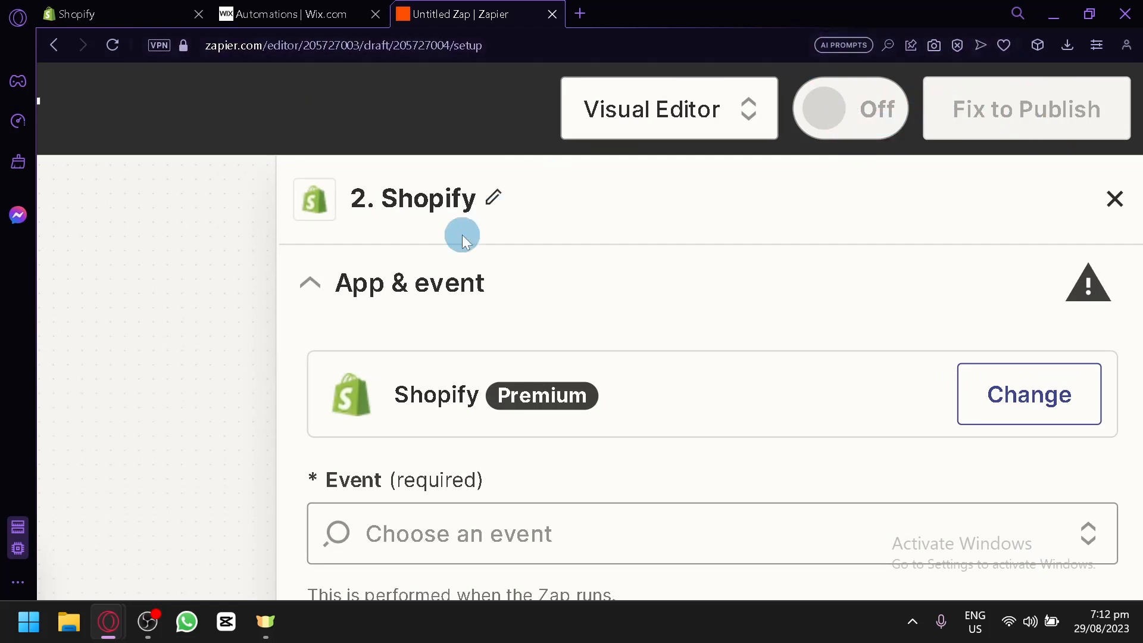
pyautogui.scroll(-5, 241, 244)
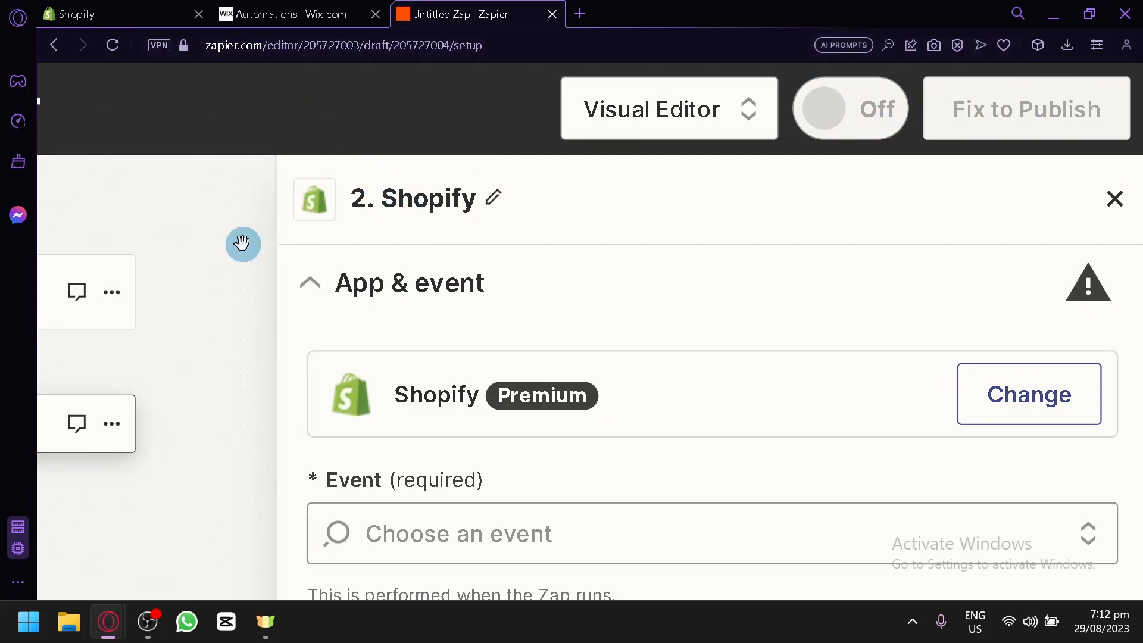
pyautogui.scroll(-5, 405, 262)
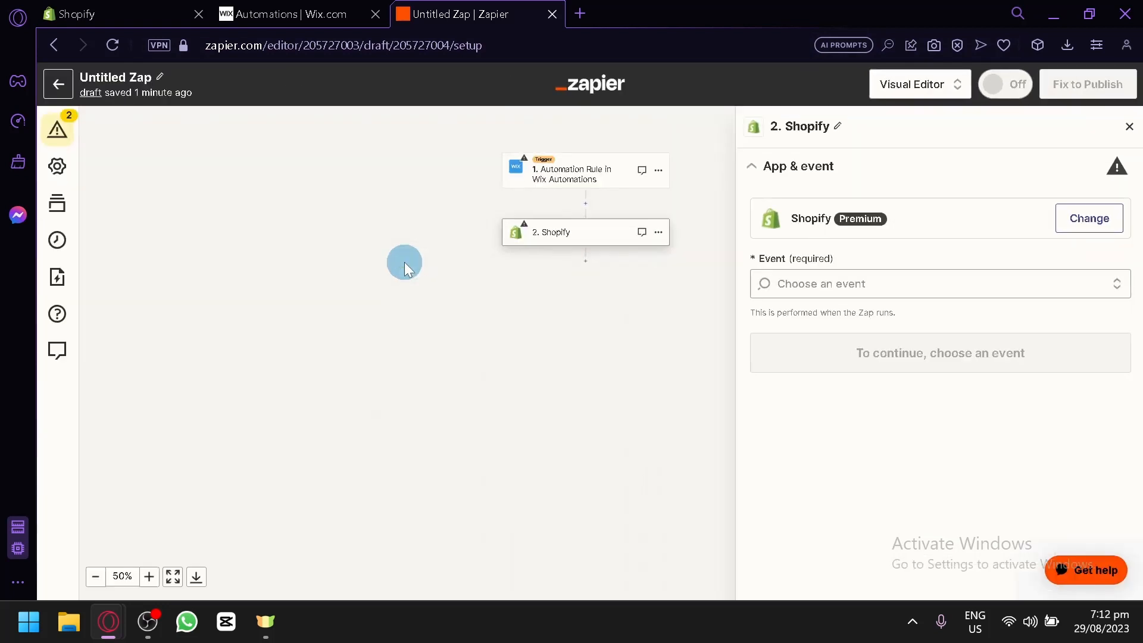
pyautogui.scroll(5, 656, 358)
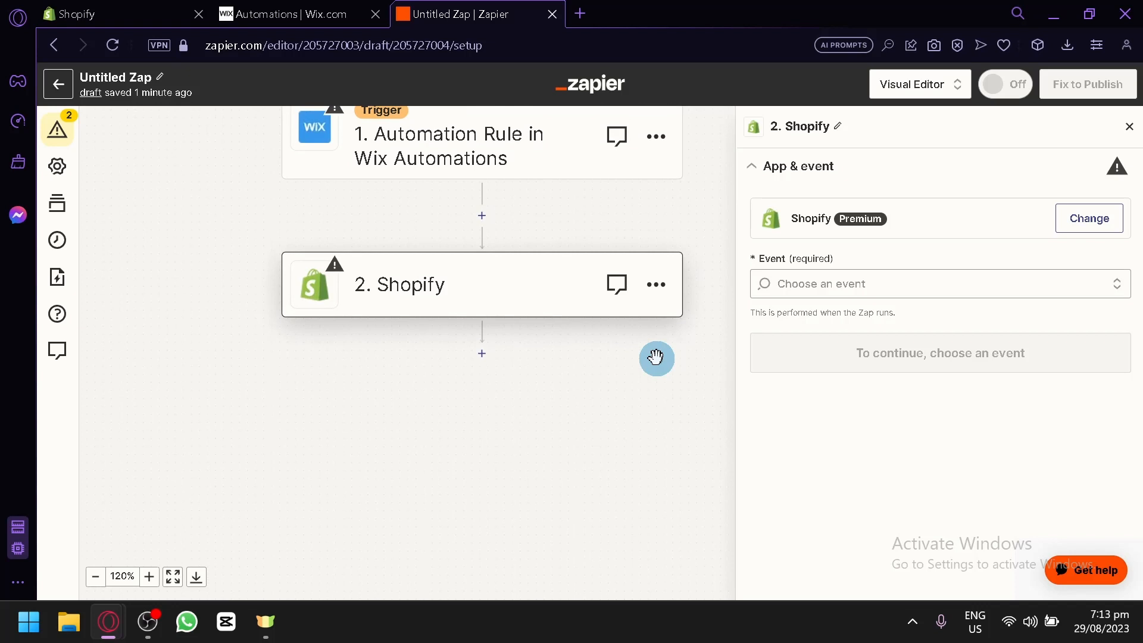
pyautogui.moveTo(656, 358); pyautogui.dragTo(659, 446)
pyautogui.click(158, 9)
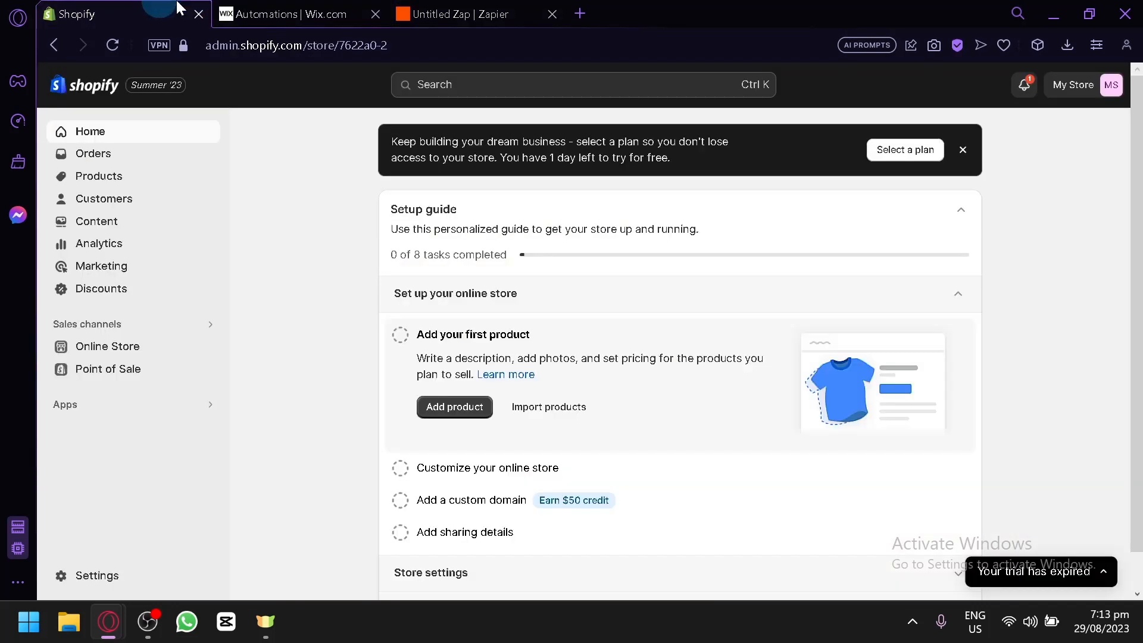
pyautogui.click(320, 8)
pyautogui.click(475, 9)
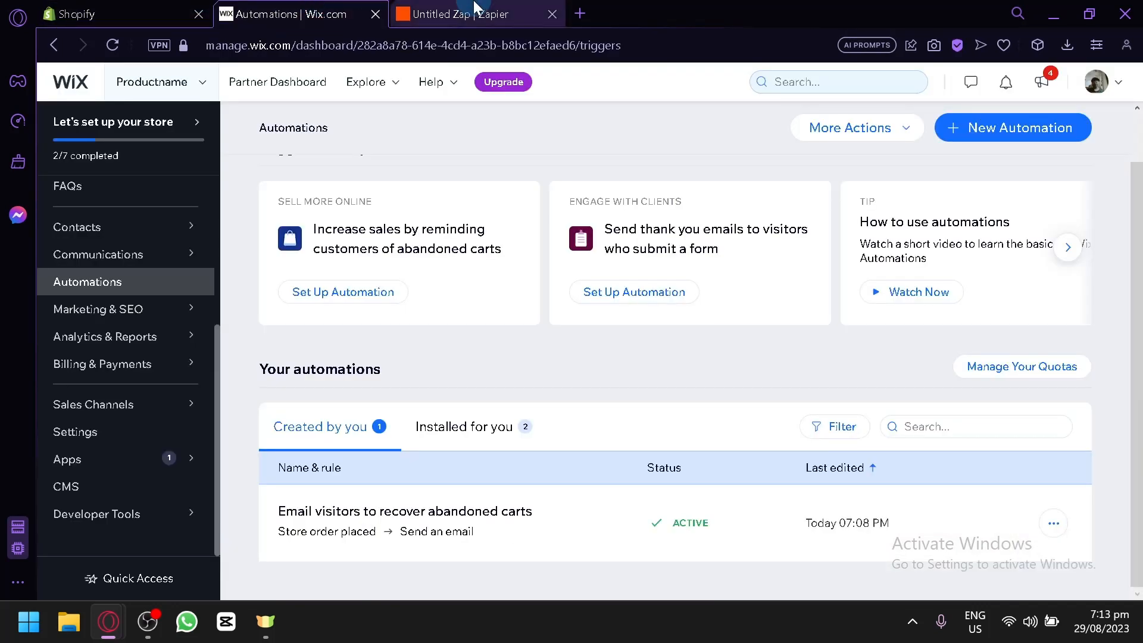